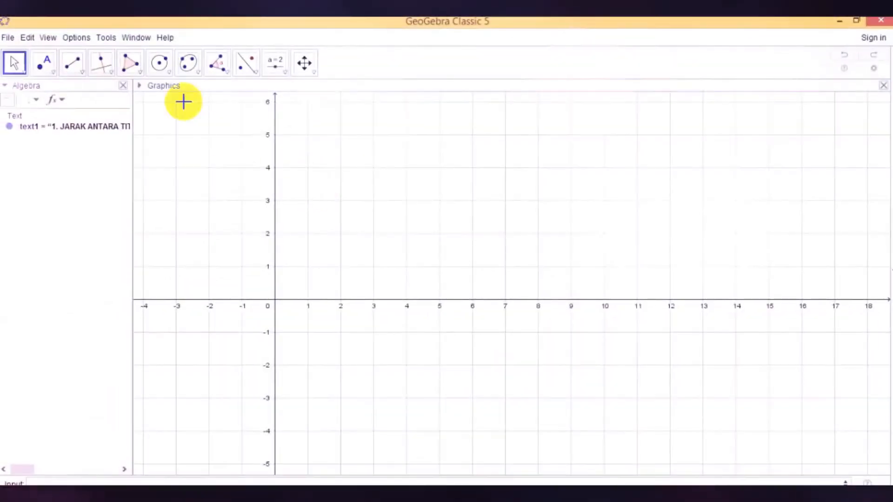
Show the 3D Graphics view and plot points A at (-2, 0) and B at (-2, 2) on the 2D grid
click(48, 39)
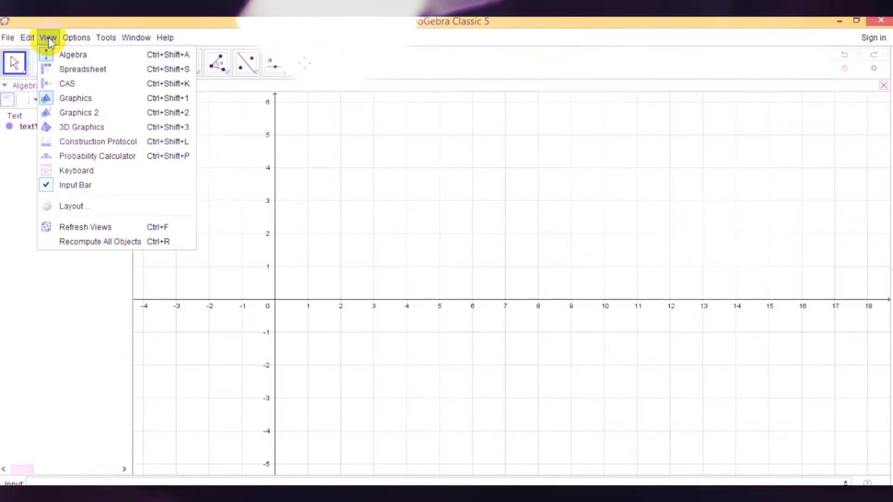
click(59, 129)
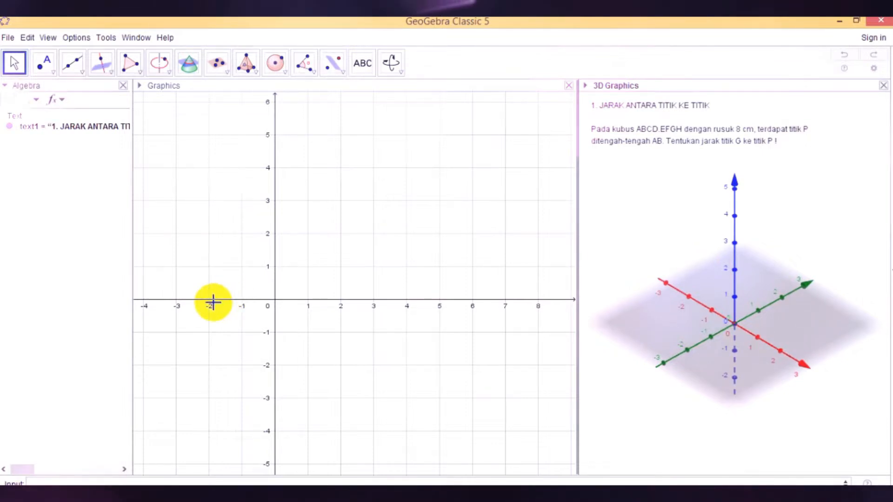
click(49, 70)
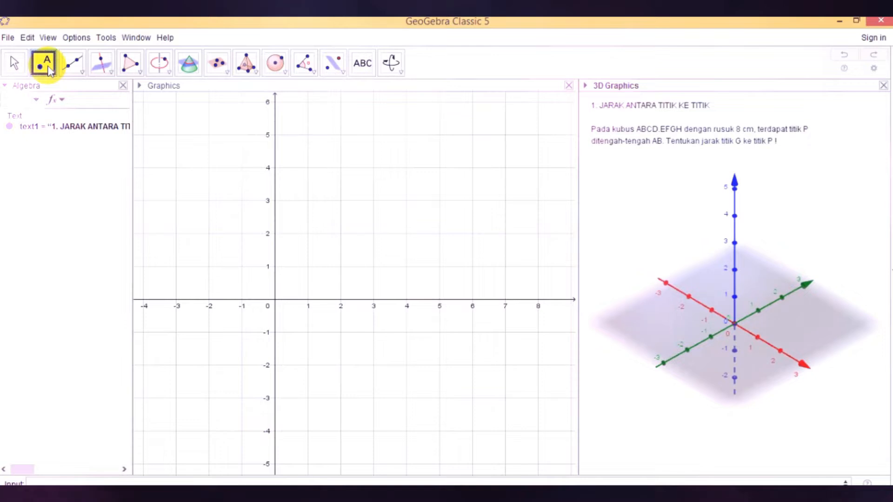
click(209, 301)
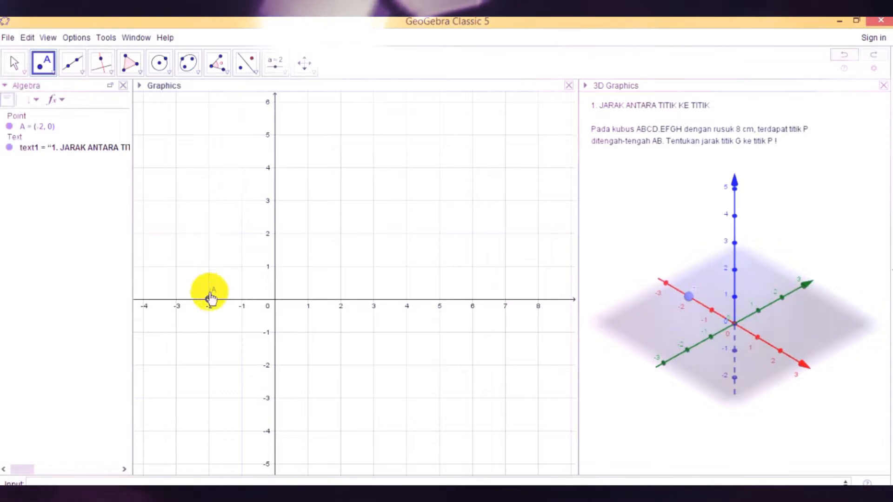
click(210, 234)
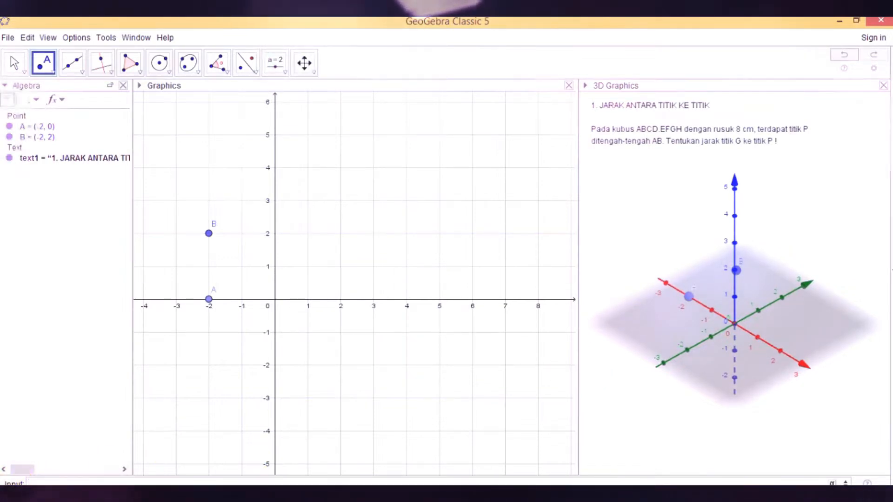
Create a cube from points A and B with the command Cube(A,B)
click(45, 482)
text(CUBE)
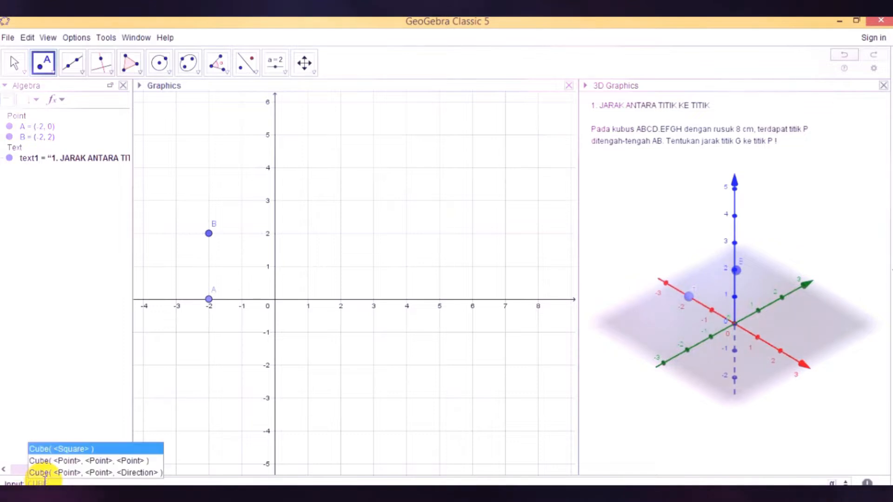
text(()
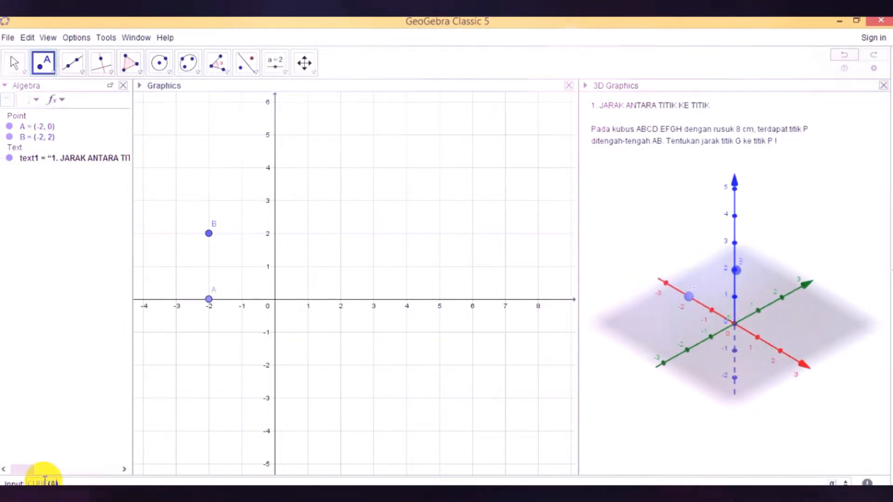
text(A,B)
key(Return)
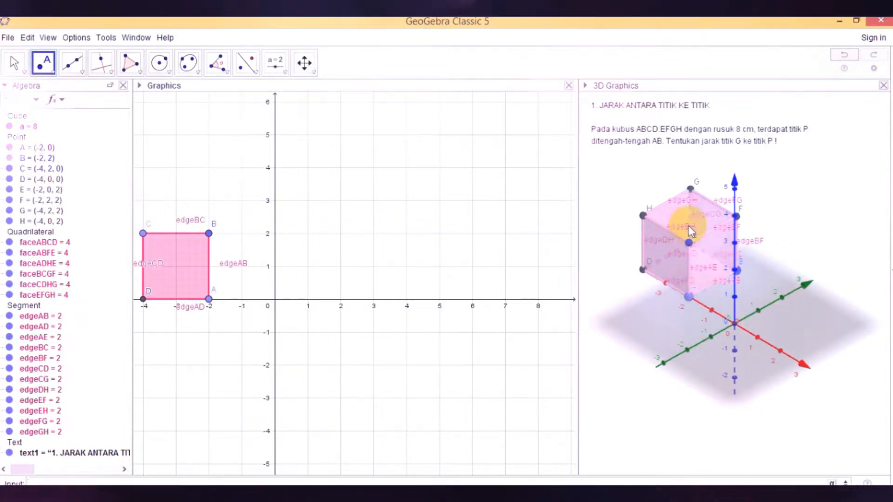
Hide the labels of all the cube's edge segments
right_click(16, 308)
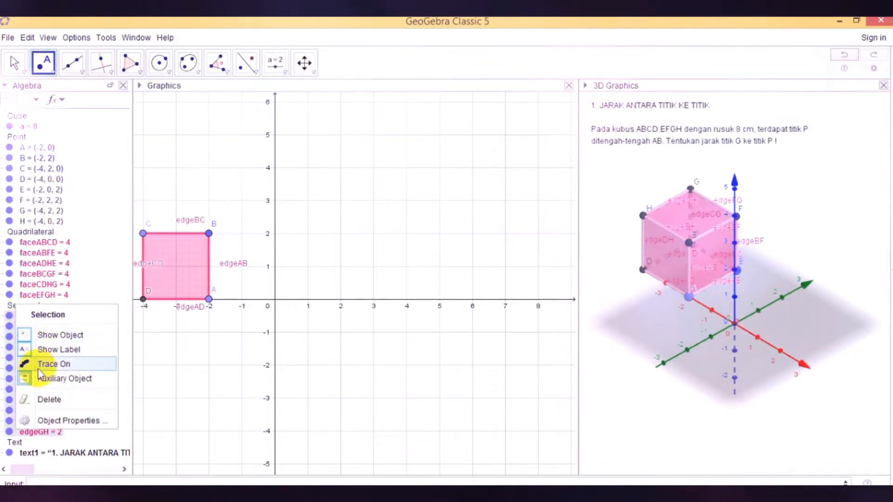
click(51, 349)
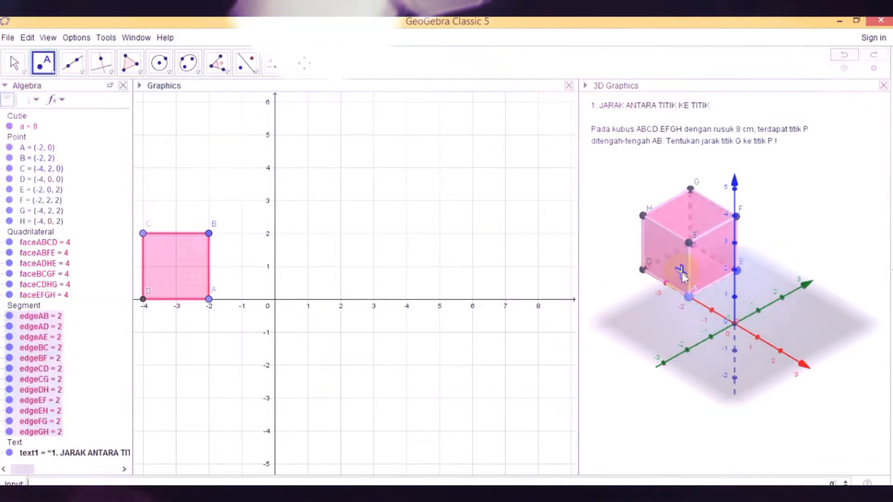
Move, enlarge and rotate the 3D view to look at the cube more from its front side
click(304, 62)
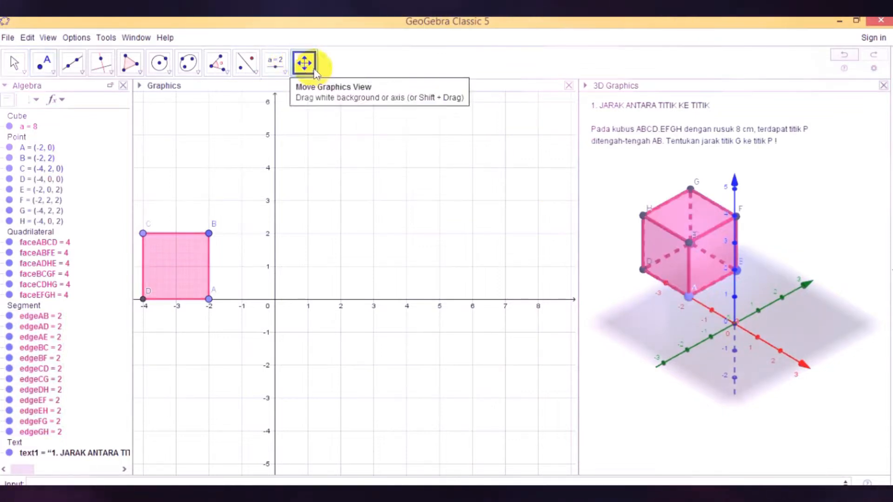
drag(713, 263, 710, 274)
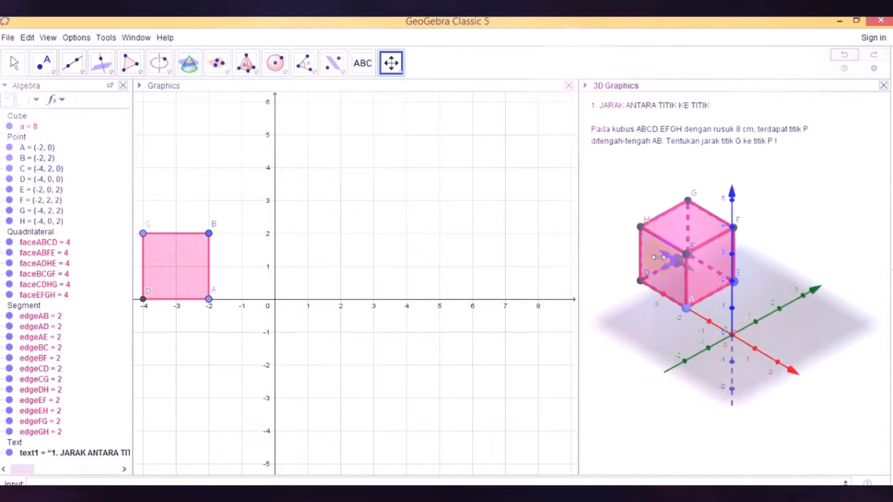
scroll(670, 254, up, 3)
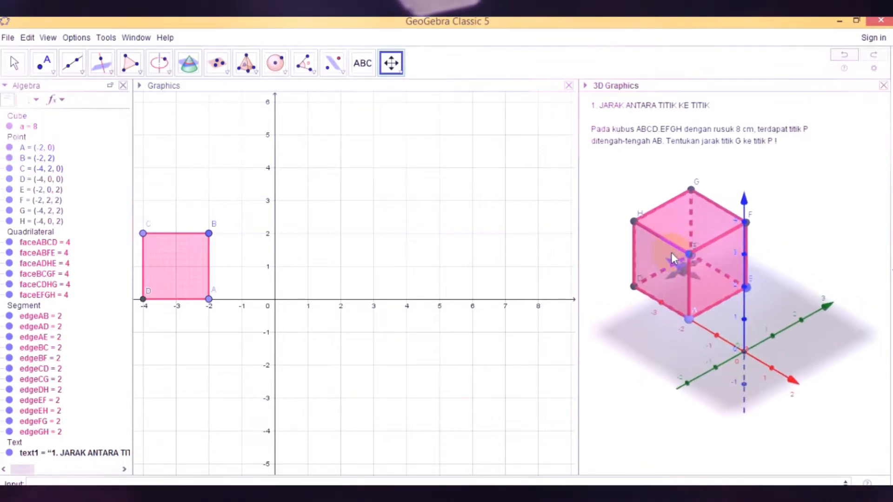
scroll(671, 253, down, 1)
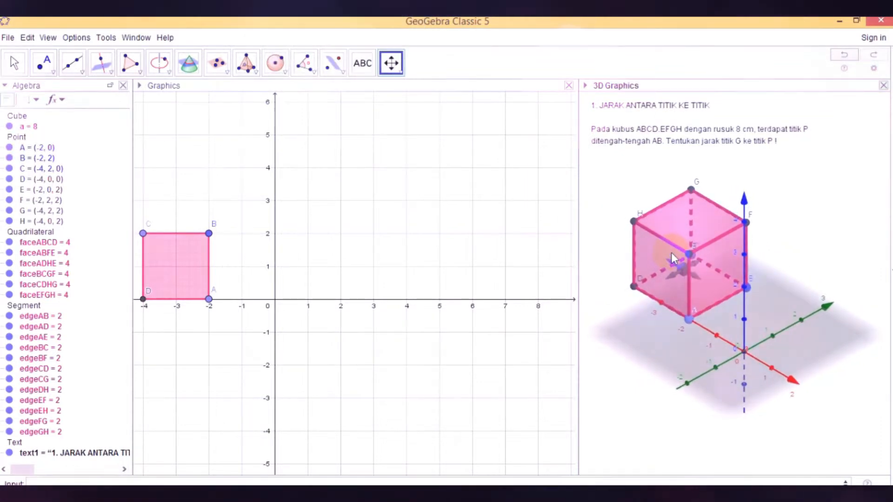
click(399, 73)
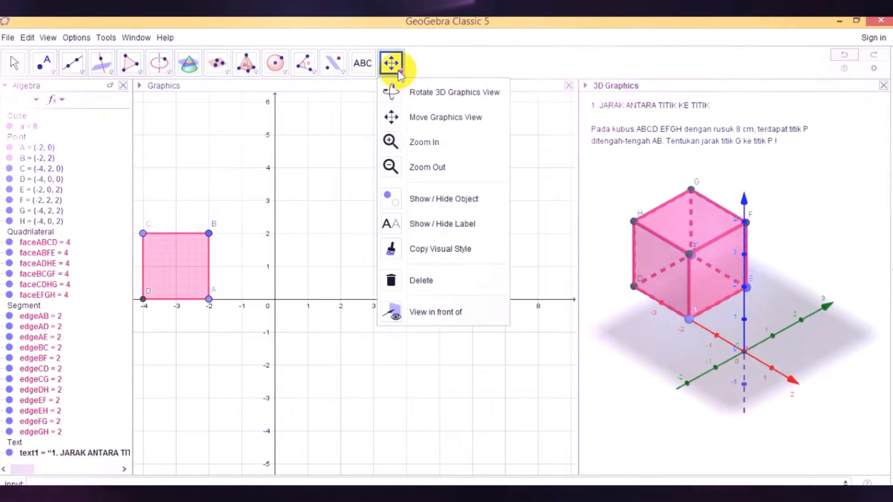
click(389, 92)
drag(715, 278, 732, 266)
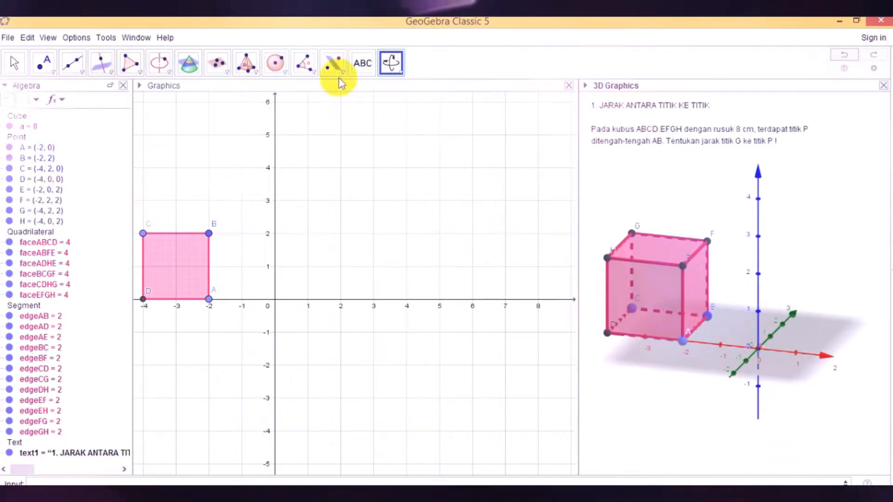
Create the net of the cube and vary its unfolding with the slider
click(246, 64)
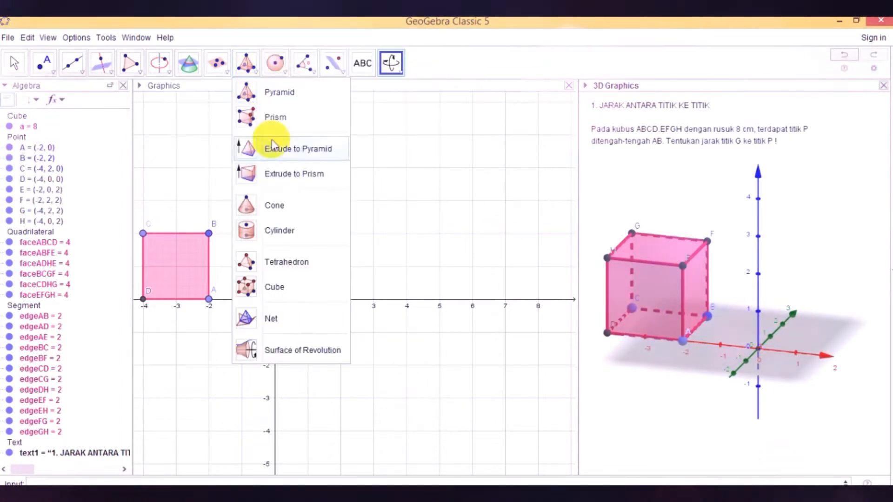
click(272, 320)
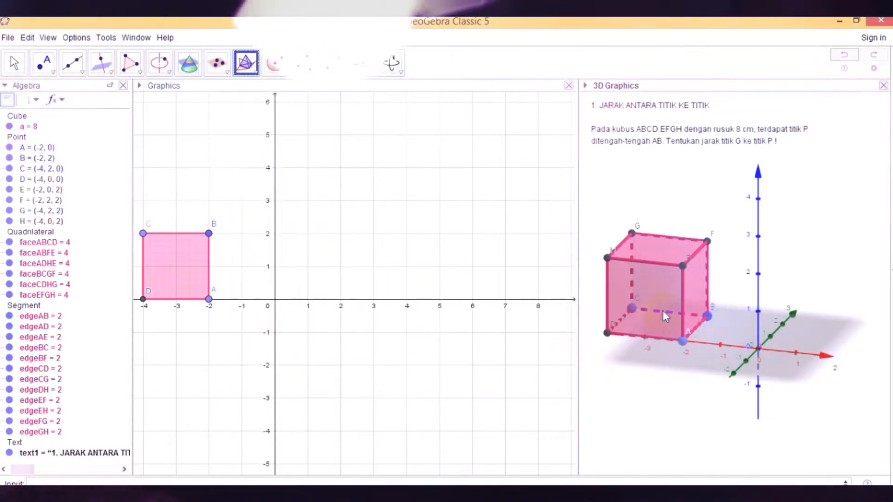
click(658, 299)
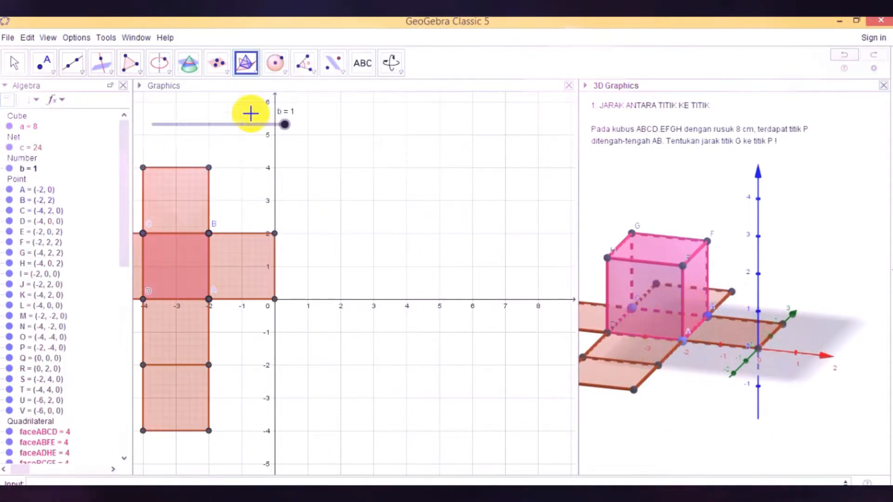
drag(285, 126, 680, 316)
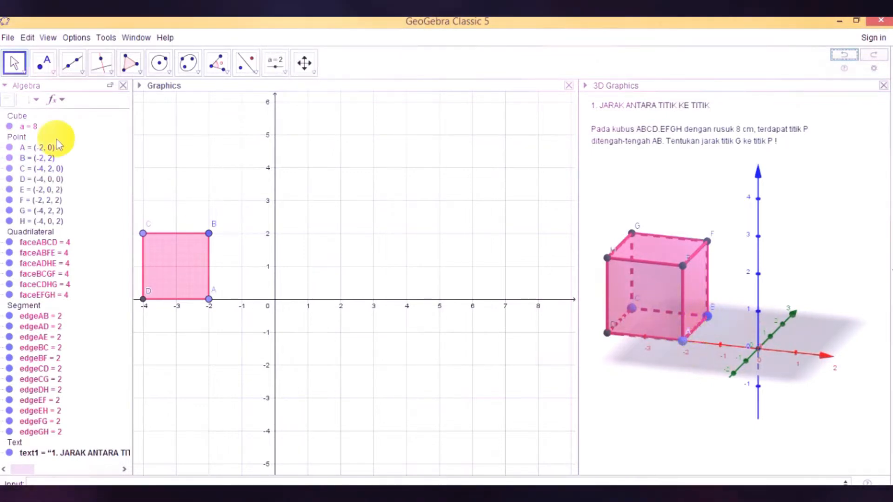
Construct the midpoint of vertices A and B on the cube
click(52, 69)
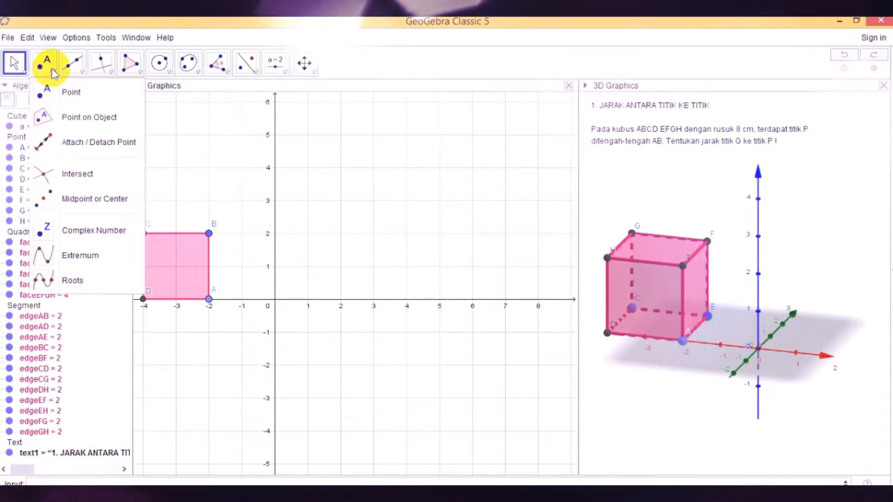
click(44, 200)
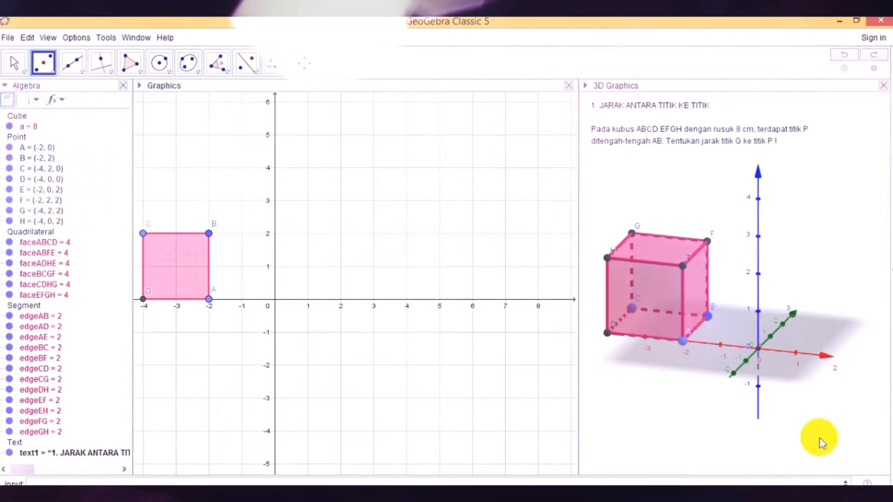
click(684, 341)
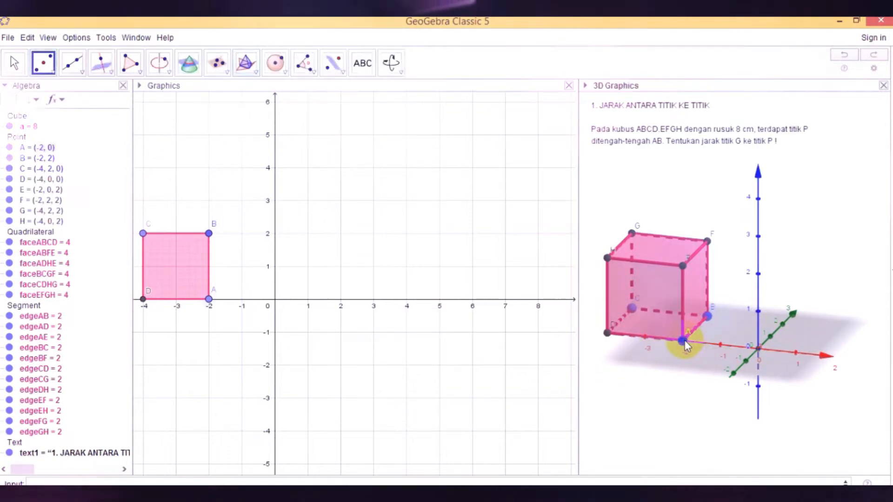
click(707, 314)
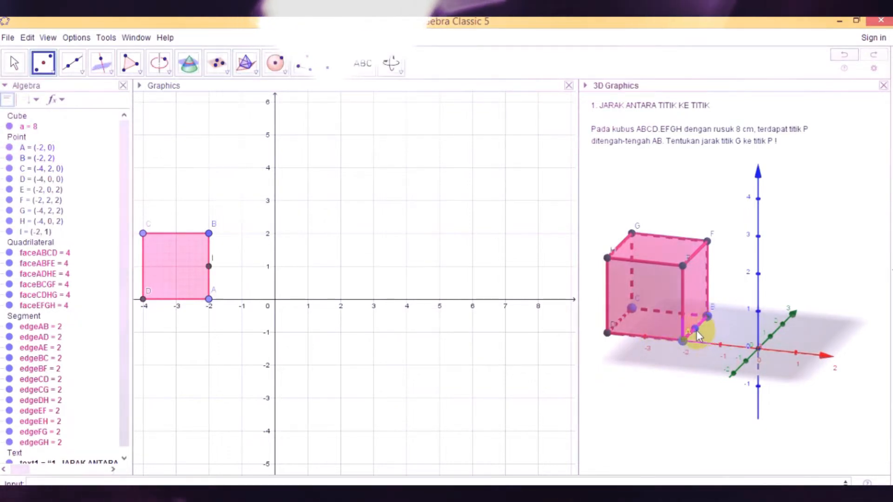
Rename the midpoint of edge AB to P and shift its label just below the point
click(393, 64)
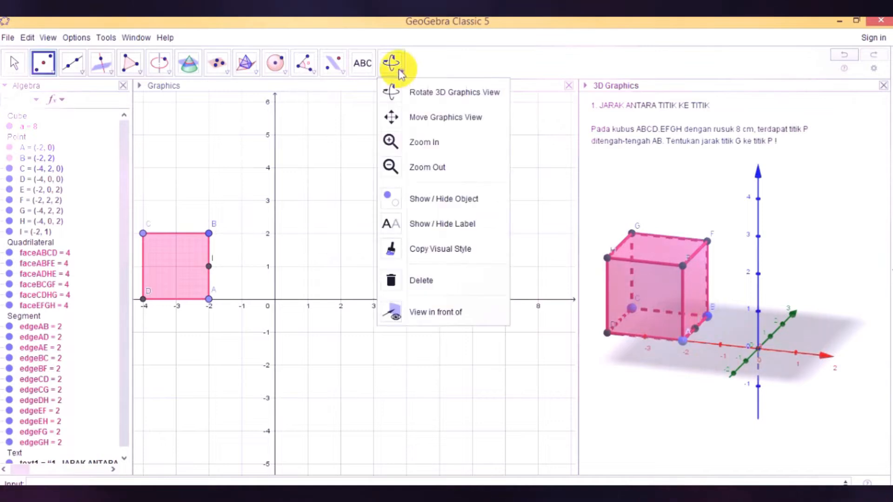
drag(643, 231, 654, 284)
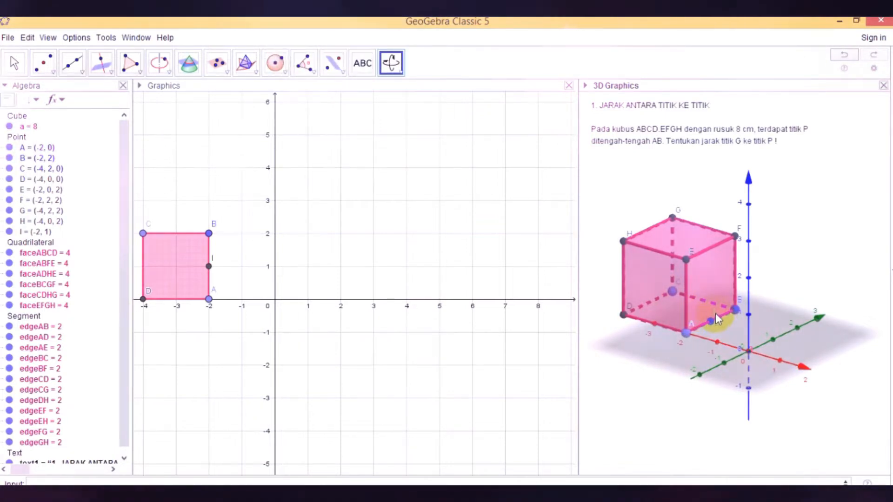
click(13, 62)
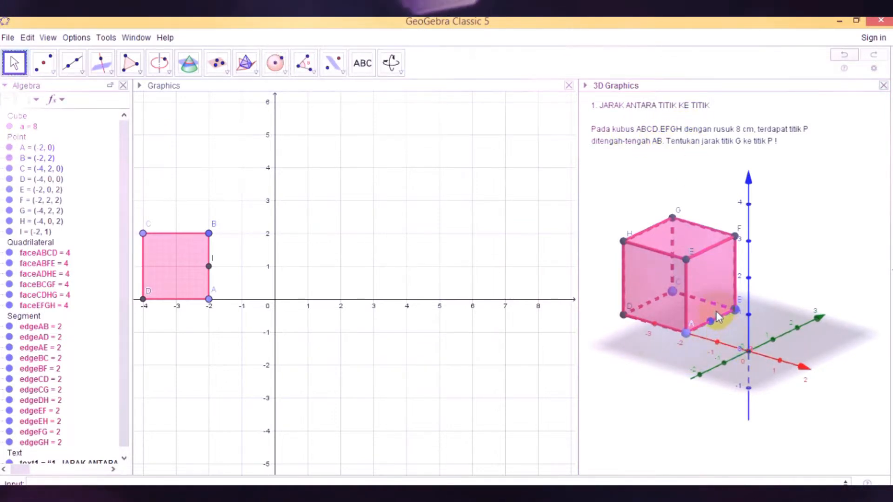
drag(713, 313, 715, 315)
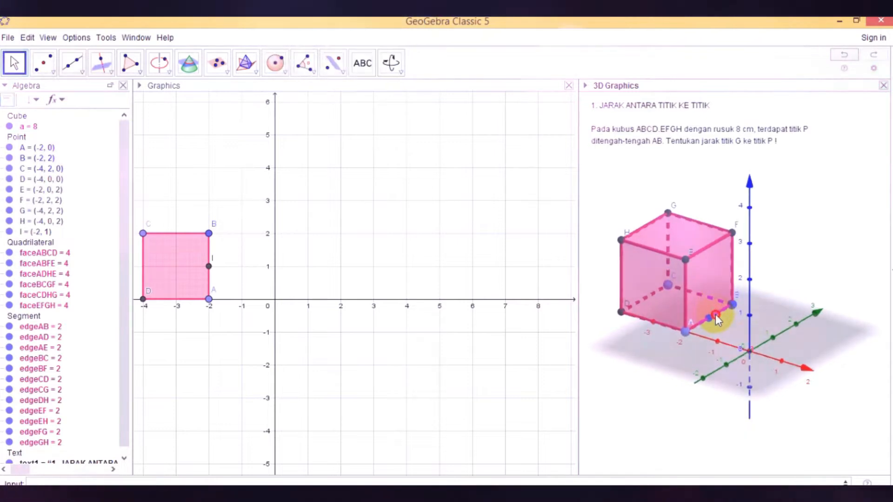
right_click(711, 307)
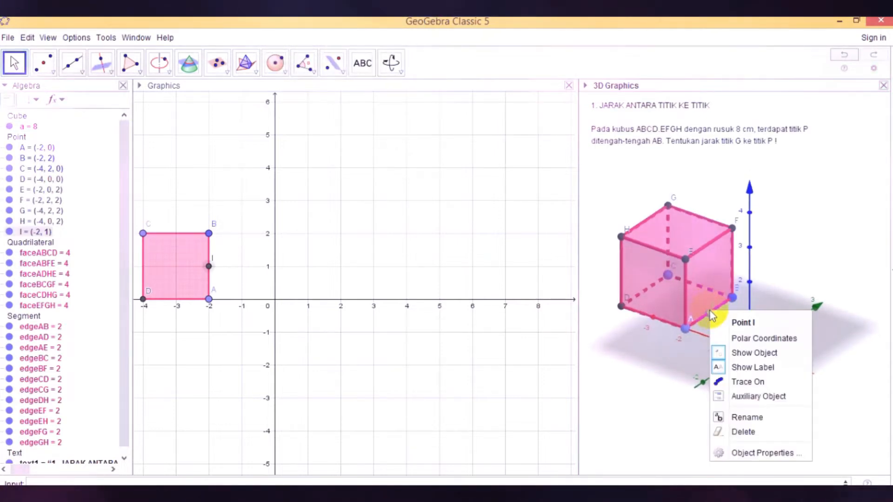
click(745, 418)
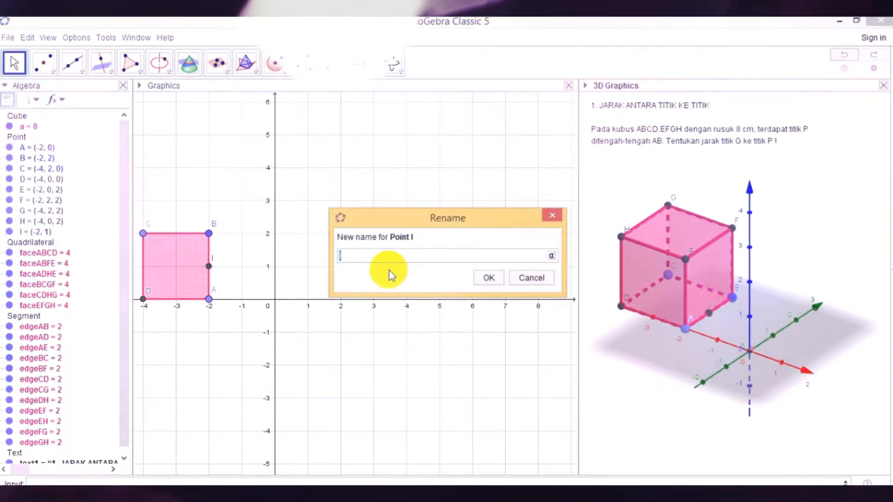
text(P)
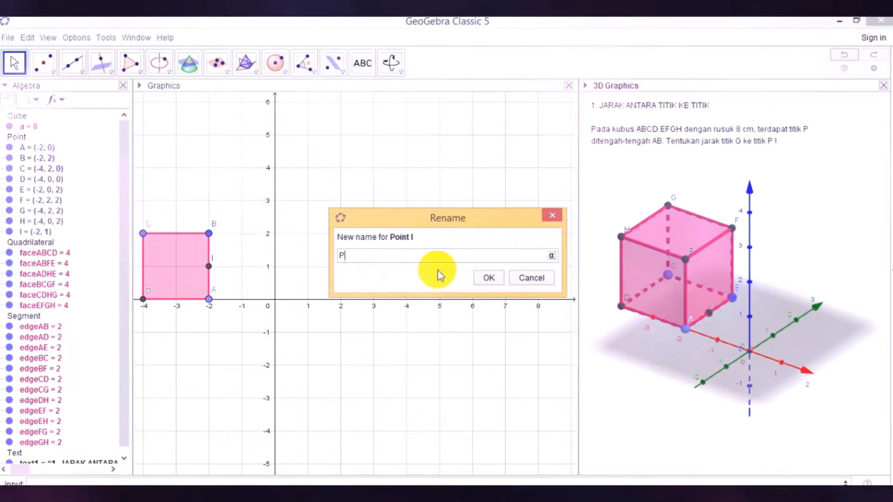
click(486, 279)
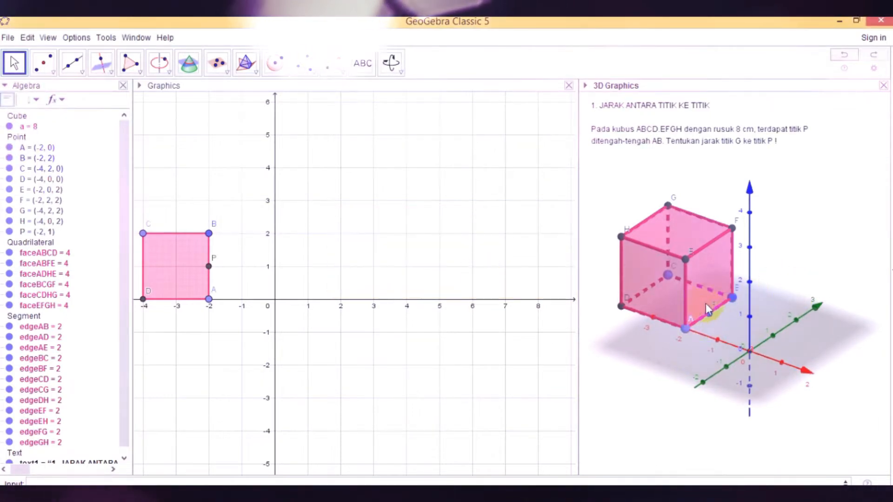
right_drag(712, 303, 712, 301)
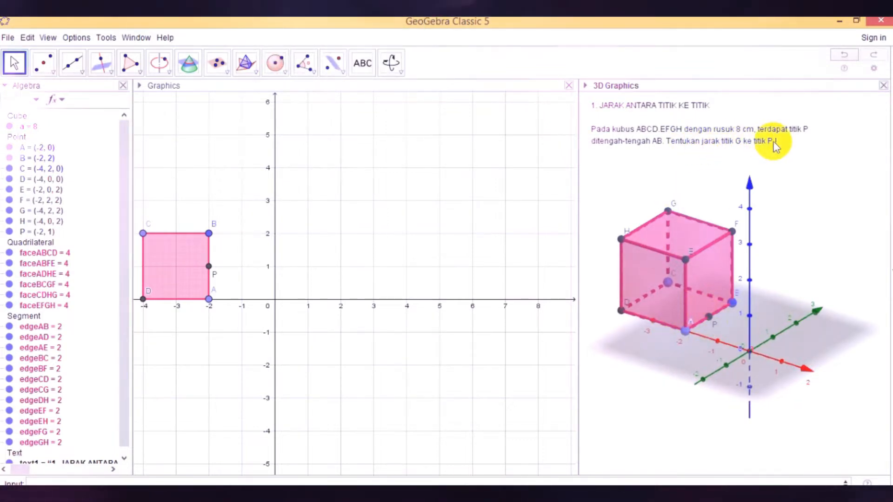
Draw a segment from vertex G to midpoint P in the 3D cube
click(80, 74)
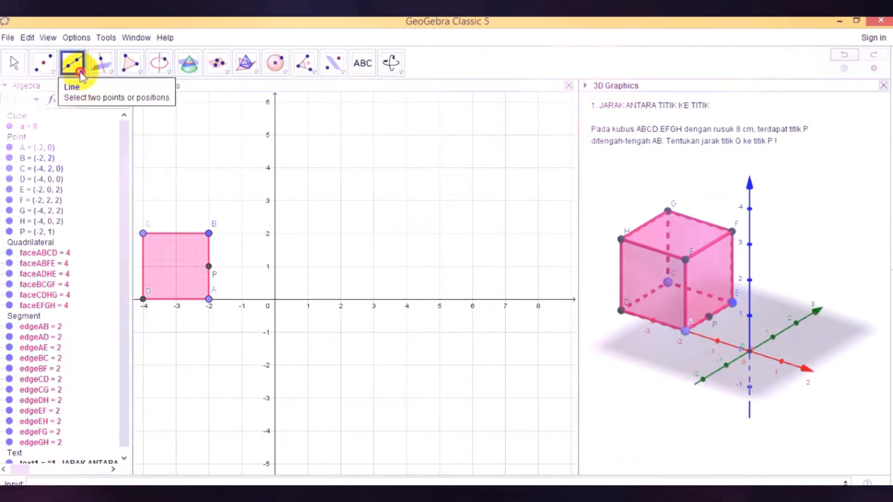
click(80, 74)
click(75, 115)
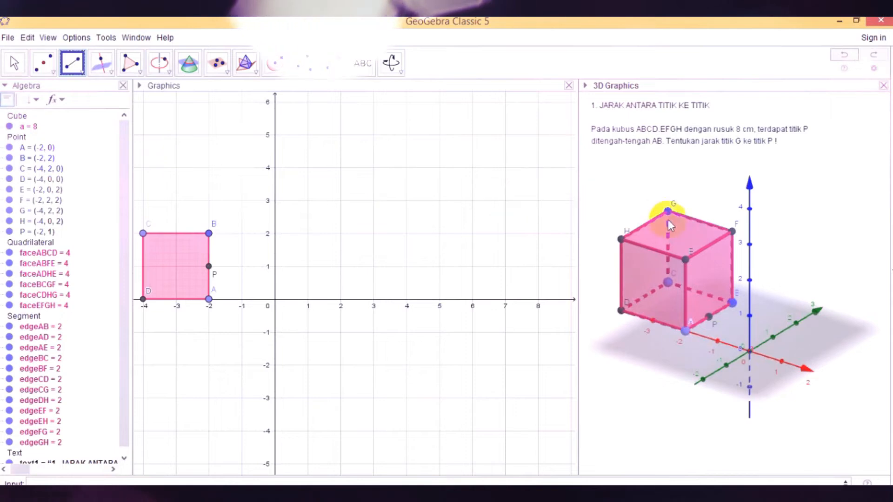
click(668, 214)
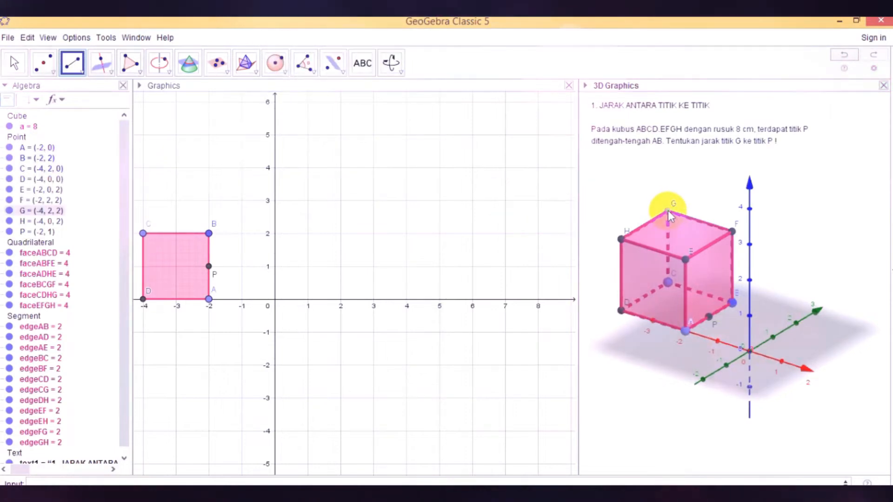
click(711, 315)
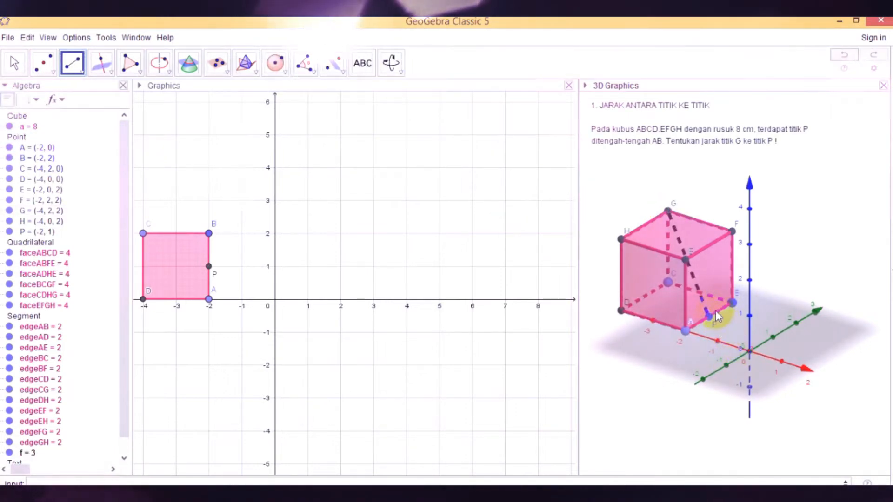
Rotate the 3D view to examine segment GP inside the cube from the front and from oblique angles
click(392, 64)
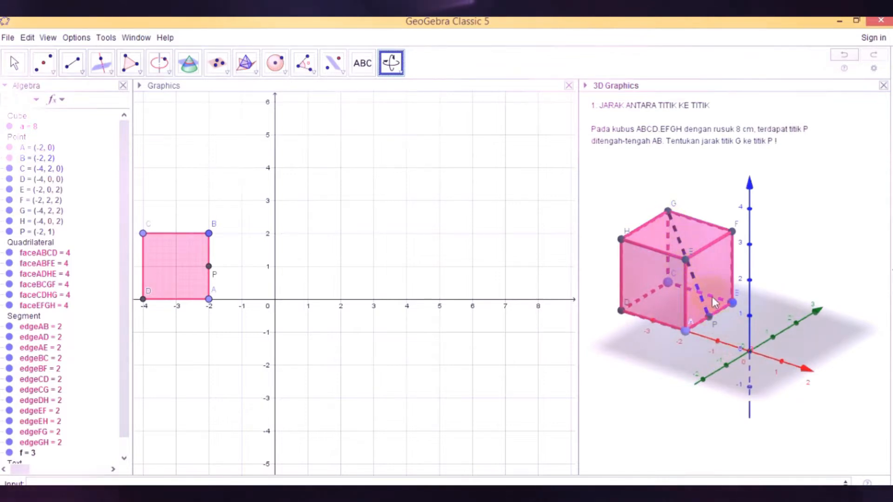
click(717, 272)
drag(717, 271, 683, 282)
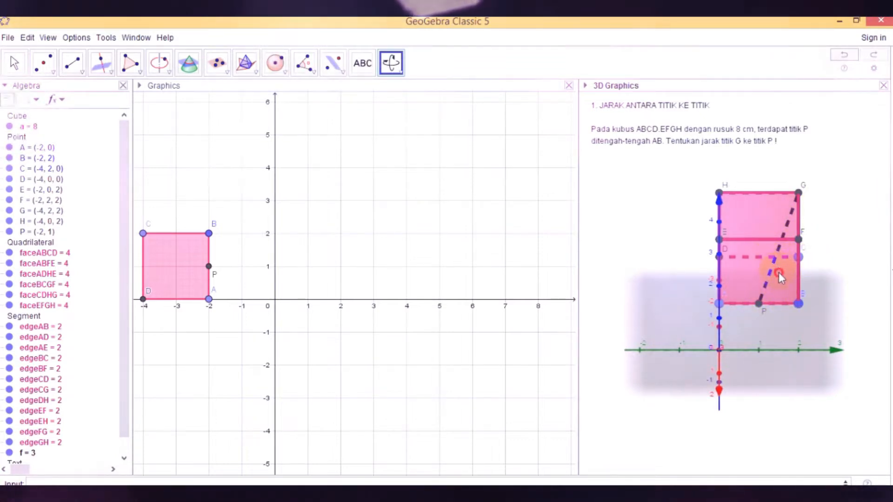
drag(778, 272, 785, 274)
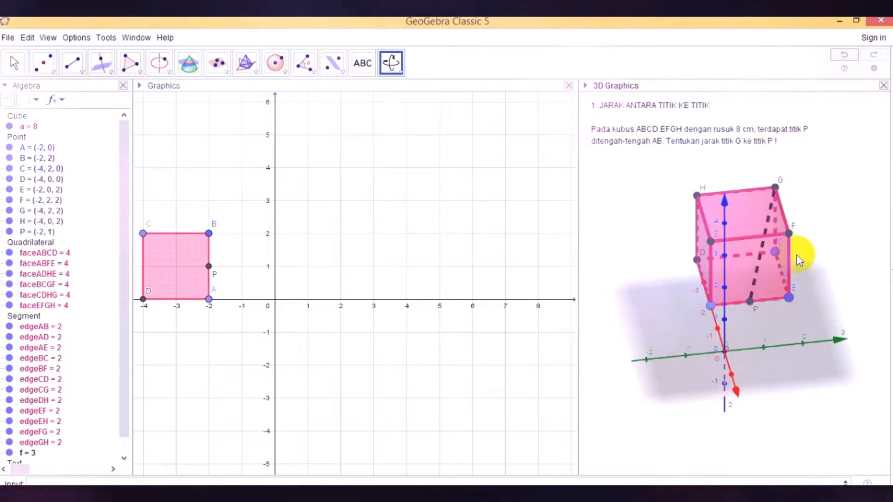
mouse_move(754, 275)
mouse_down()
mouse_move(736, 275)
mouse_move(749, 276)
mouse_up()
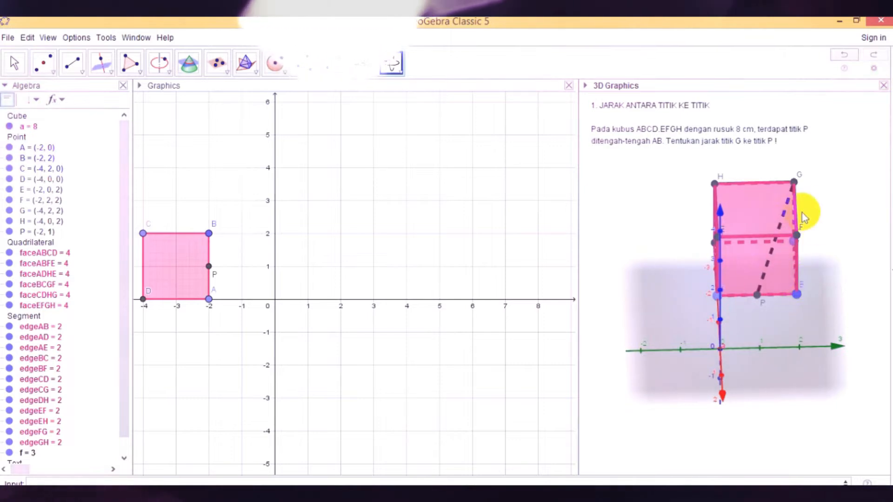
drag(780, 278, 758, 244)
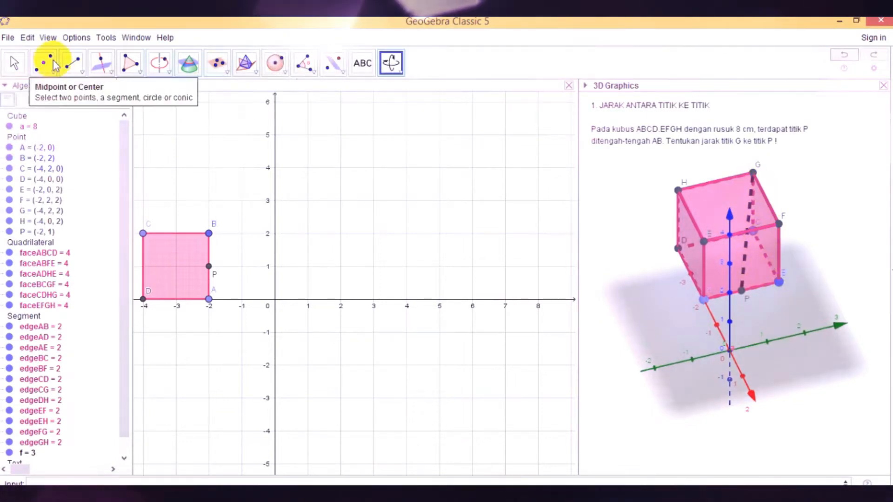
Draw segments from G to B and from B to P to outline triangle GBP
click(79, 70)
click(82, 73)
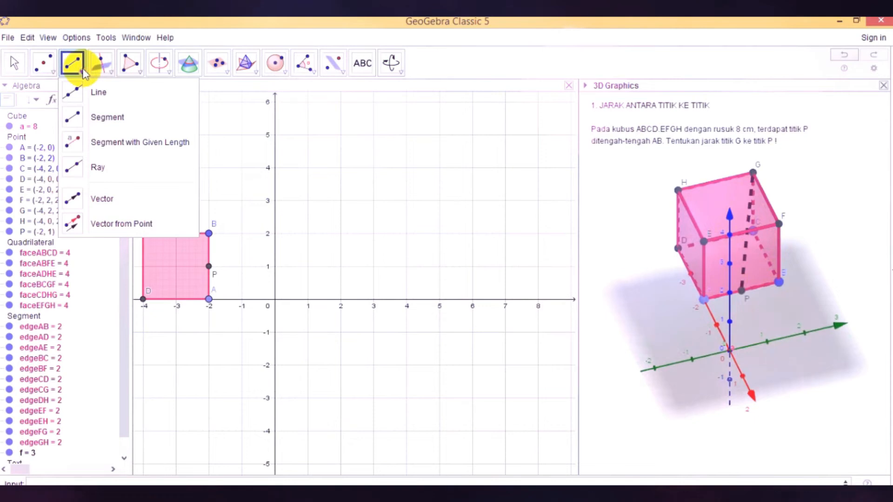
click(76, 117)
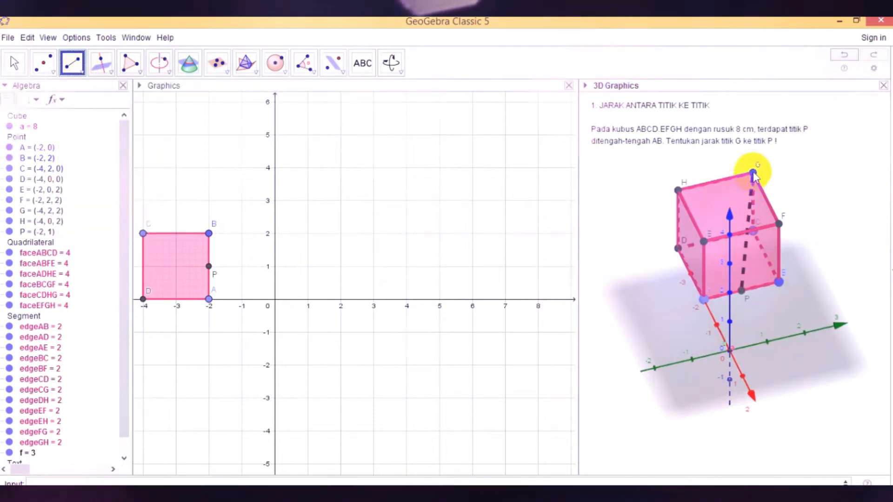
click(778, 281)
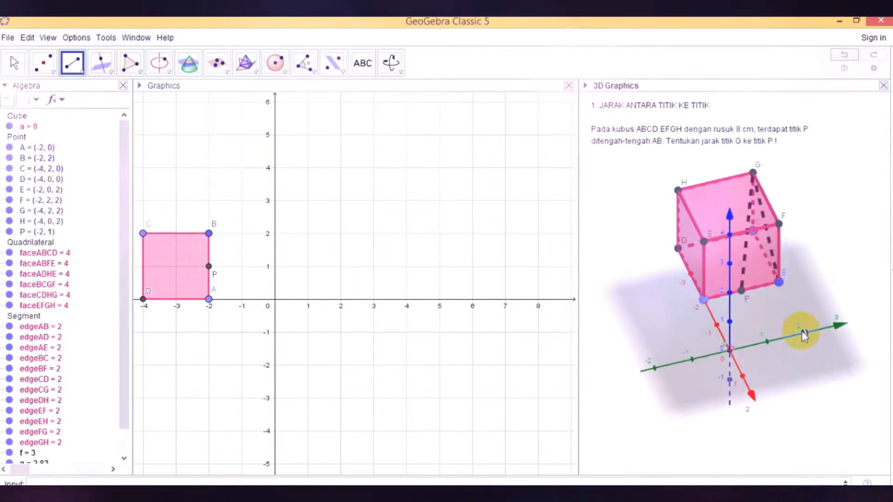
click(774, 282)
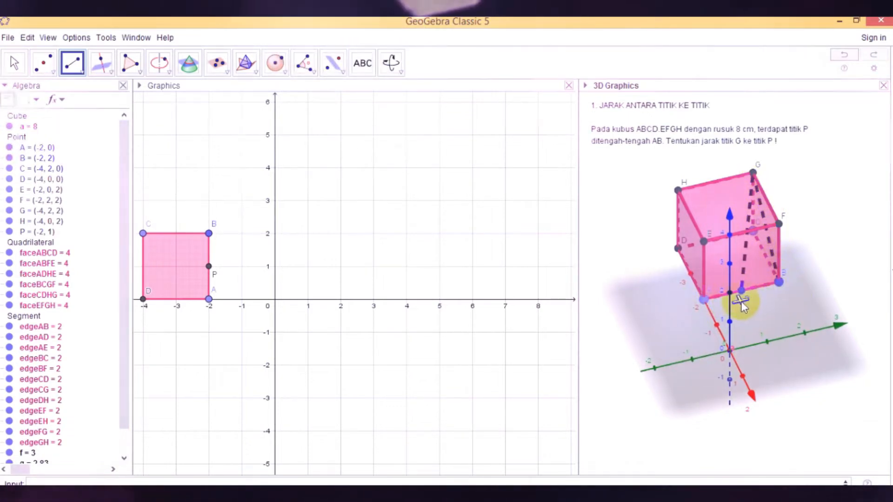
click(781, 284)
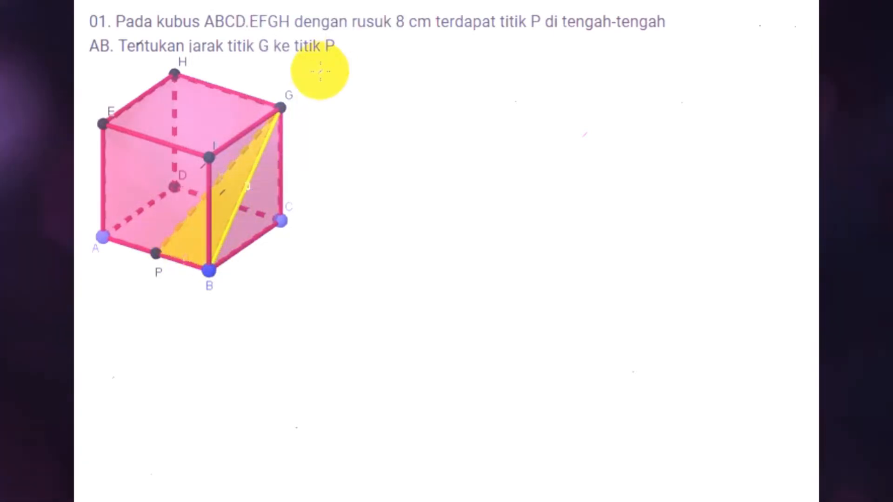
Begin handwriting the solution in magenta beside the cube figure, starting with the letter B
mouse_move(321, 72)
mouse_down()
mouse_move(321, 96)
mouse_move(321, 70)
mouse_up()
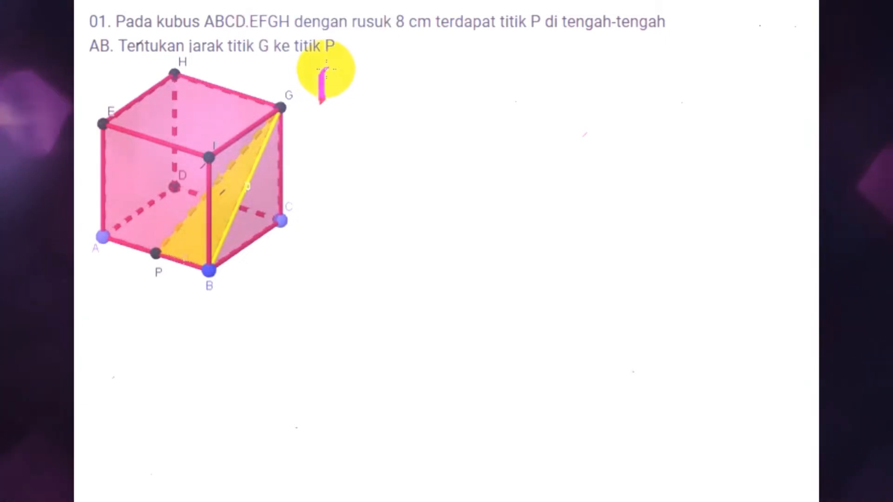
mouse_move(322, 69)
mouse_down()
mouse_move(335, 86)
mouse_move(321, 98)
mouse_up()
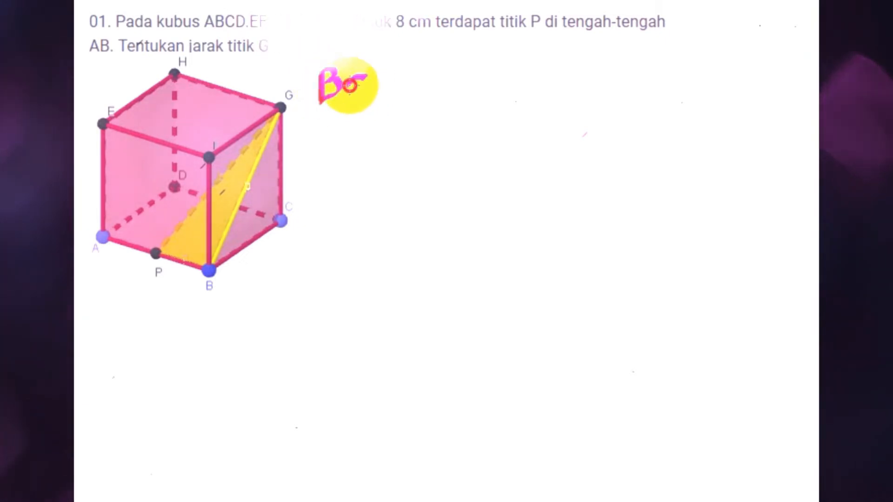
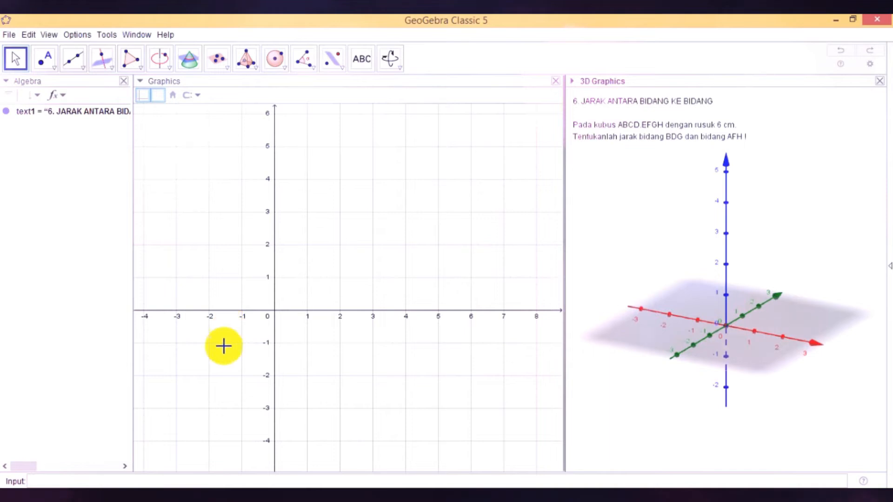
Place points A at (2, 0) and B at (2, 2), and build a cube from them with the command cube(A,B)
click(44, 58)
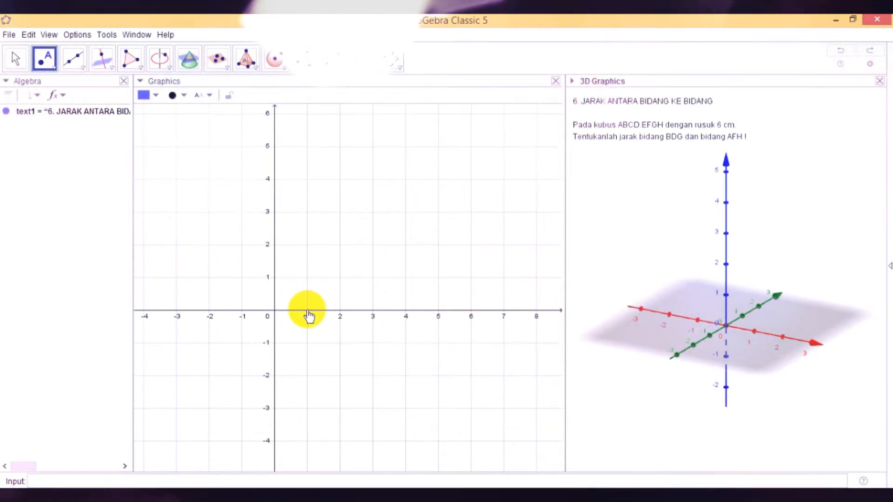
click(341, 310)
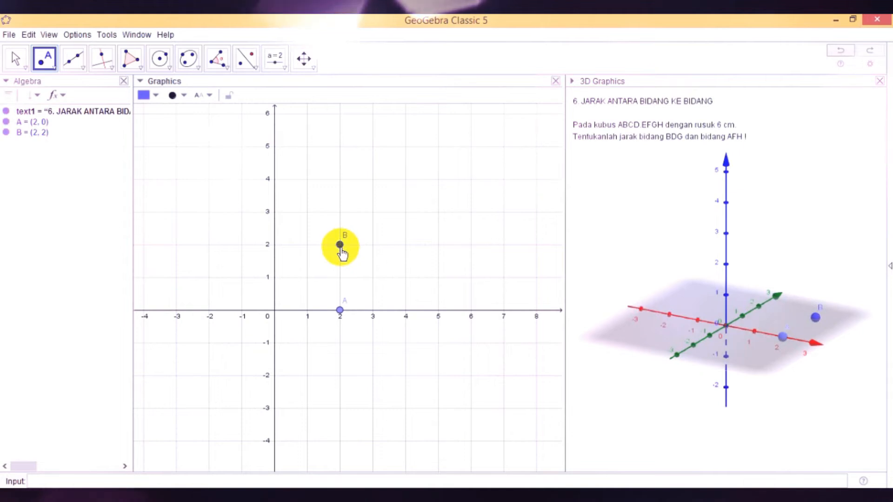
click(73, 481)
text(cube(A,B)
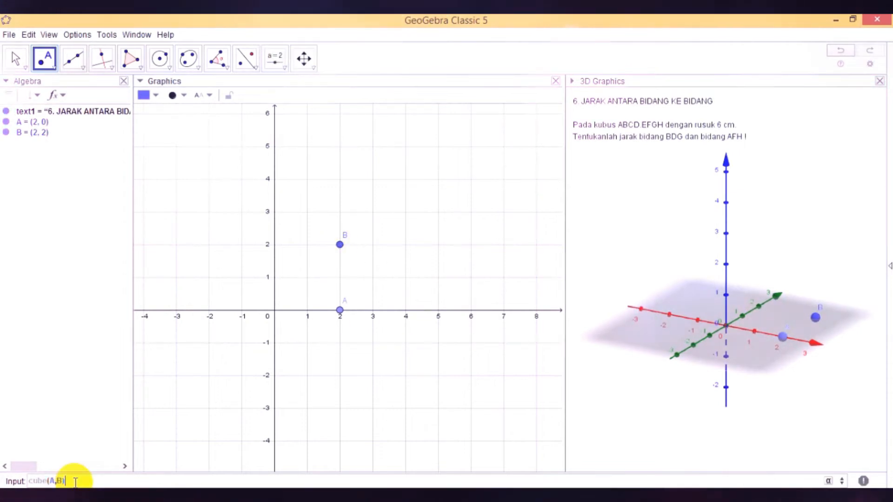
key(Return)
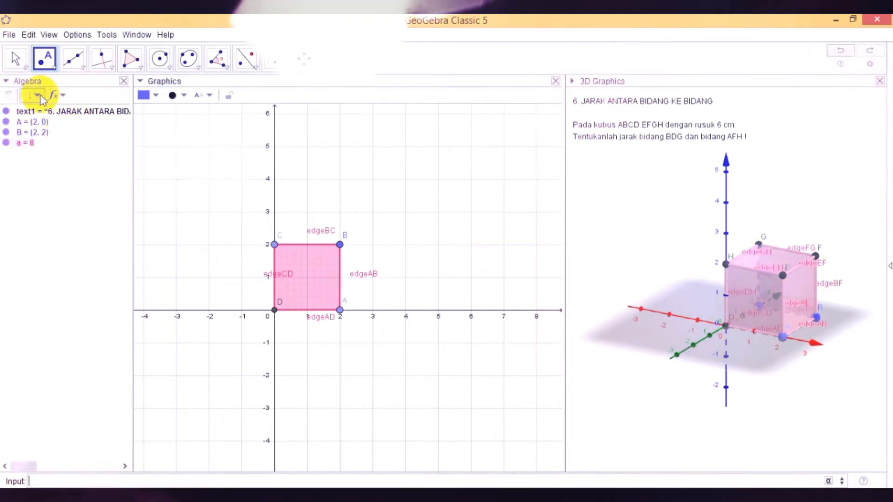
Show the auxiliary objects in the object list and sort them by object type
click(7, 98)
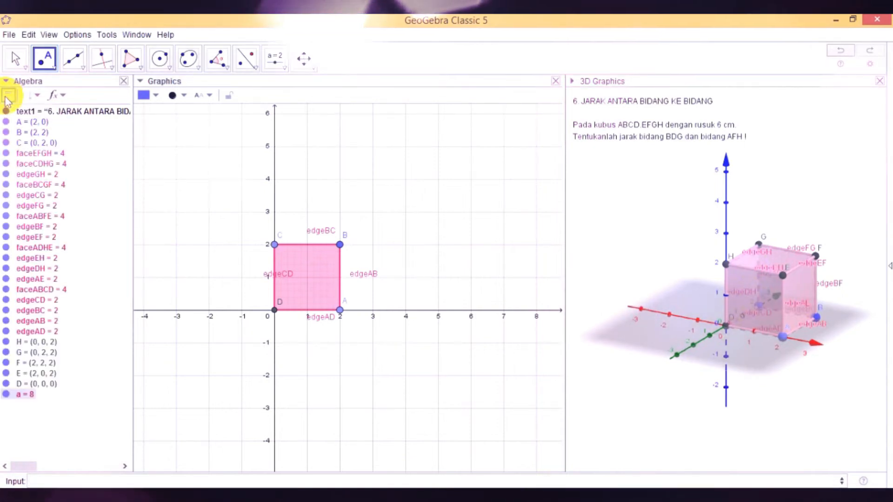
click(25, 96)
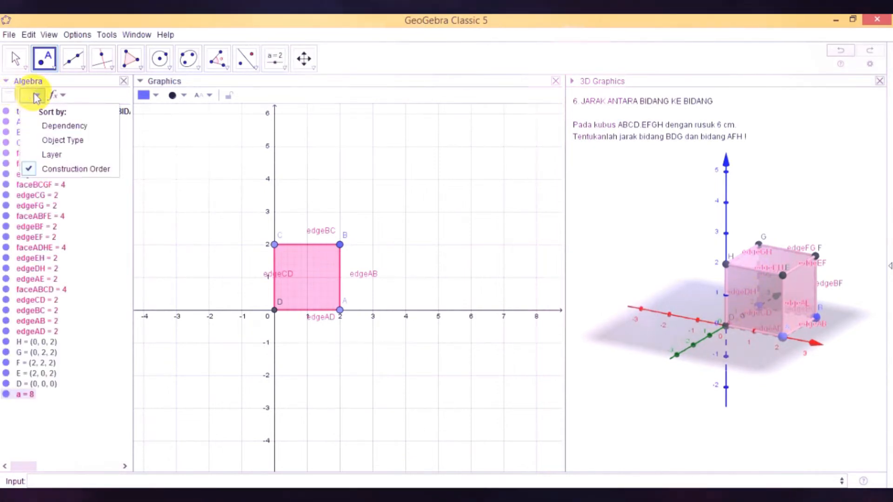
click(49, 140)
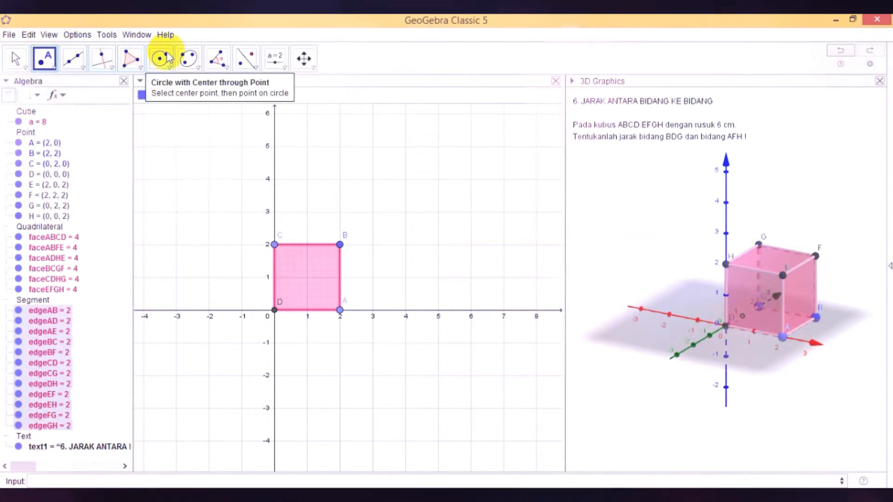
Create triangle BDG through the cube with the command Polygon(B, D, G)
click(139, 67)
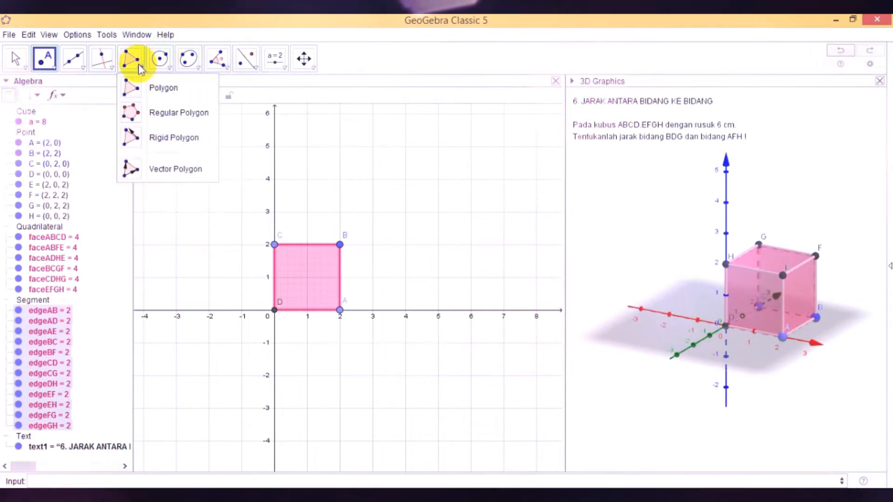
click(140, 87)
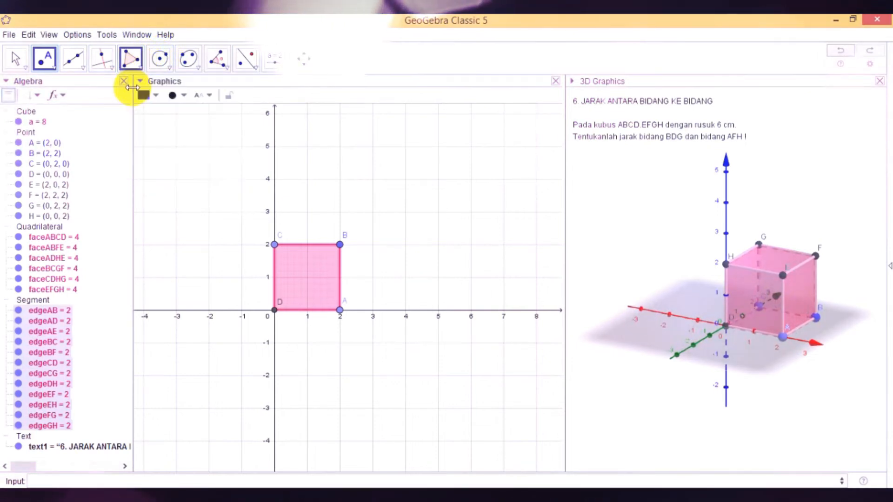
click(40, 481)
text(POL)
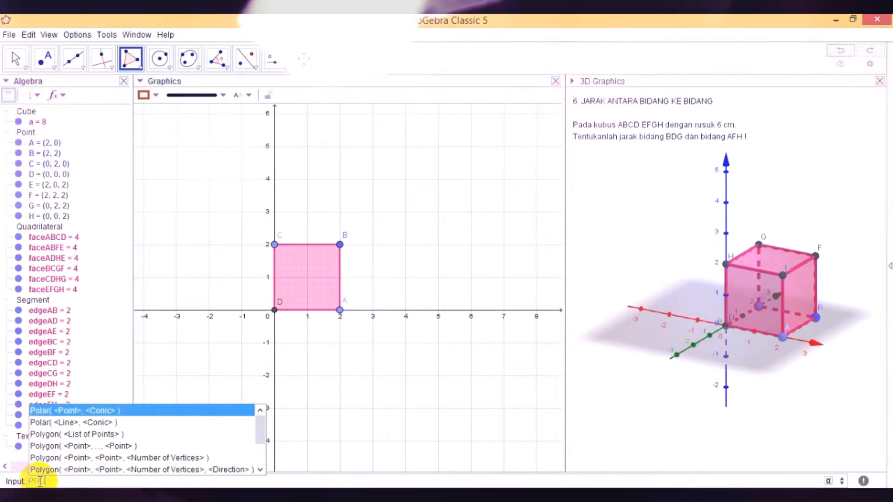
click(53, 447)
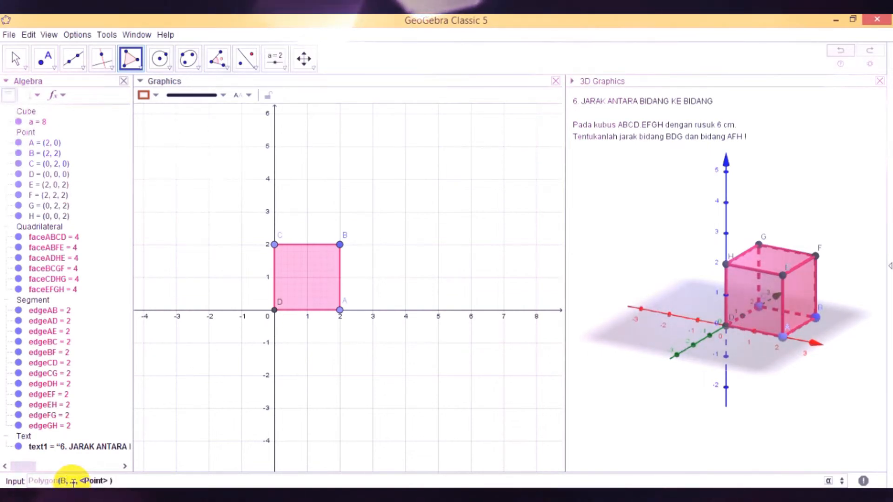
key(Tab)
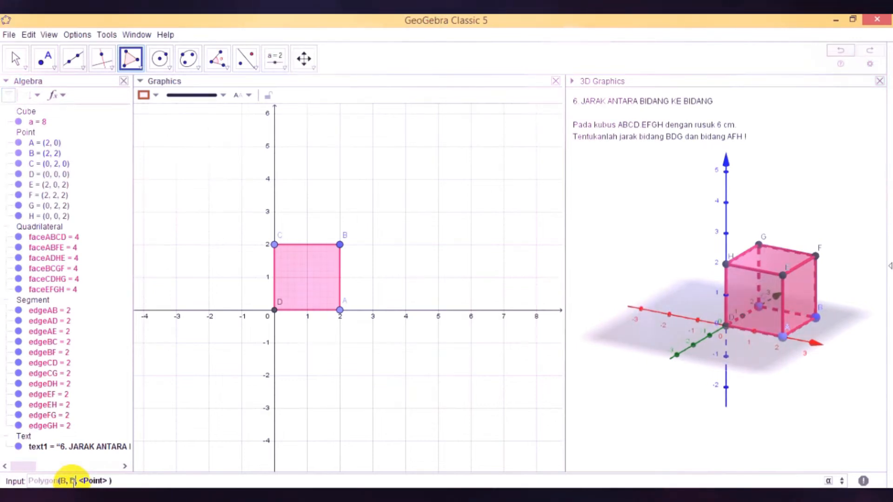
key(BackSpace)
key(BackSpace)
key(BackSpace)
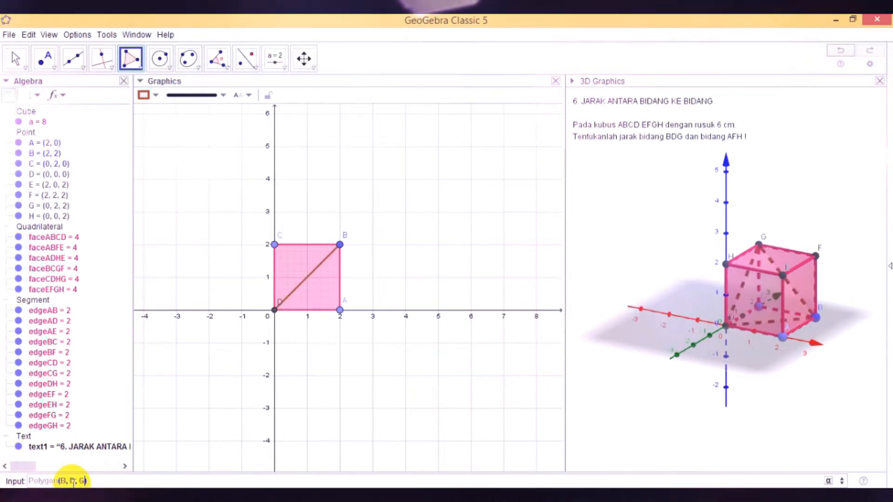
key(Return)
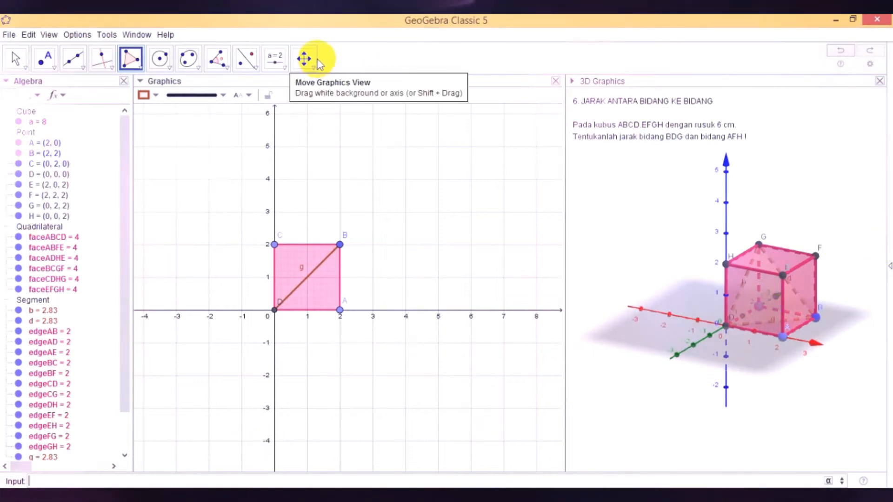
Recolour triangle BDG light green and set its opacity to 100
click(605, 200)
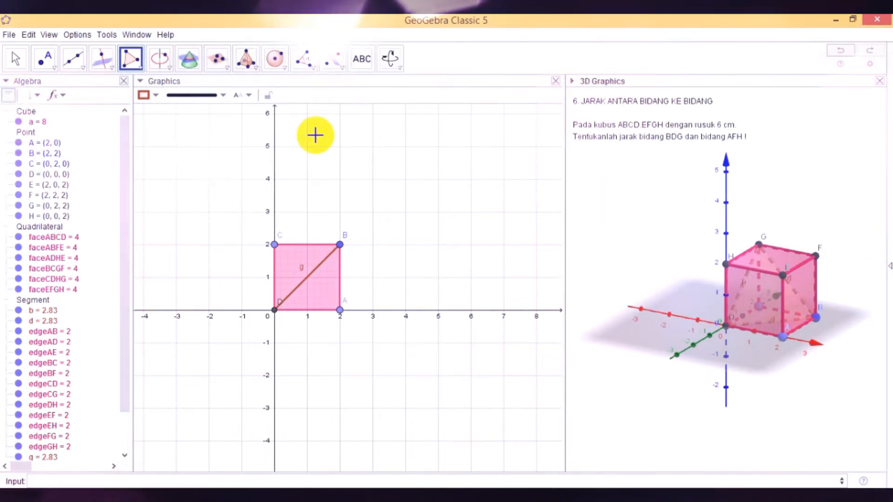
click(390, 58)
click(390, 113)
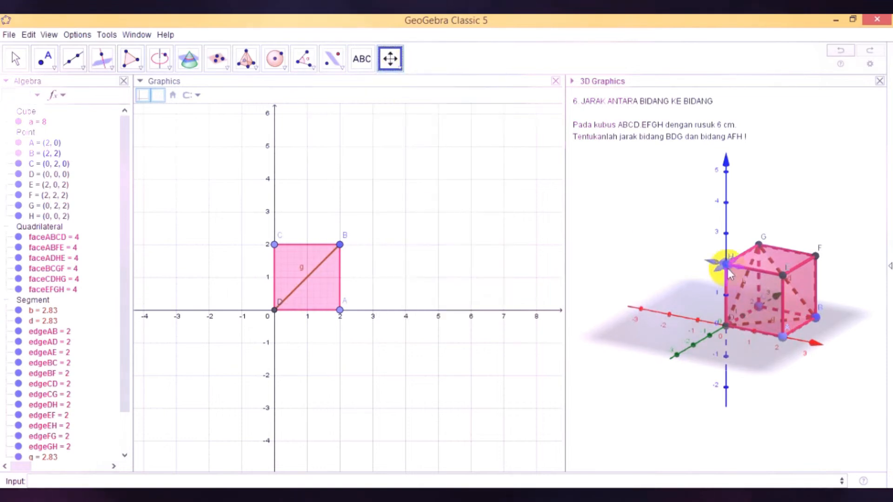
scroll(761, 295, up, 5)
scroll(761, 295, up, 3)
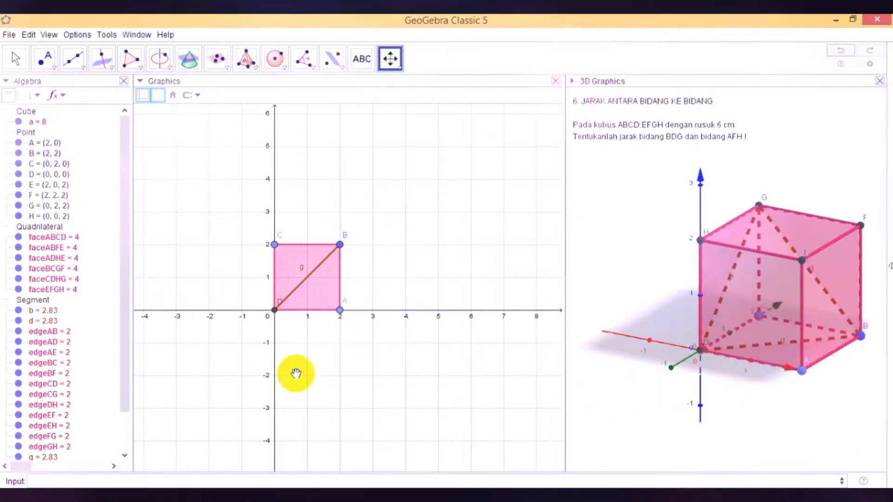
drag(123, 398, 121, 453)
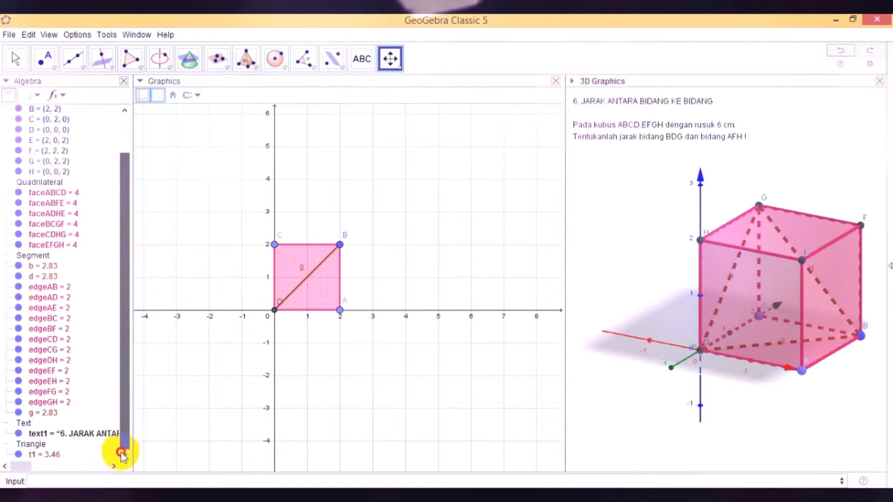
right_click(18, 455)
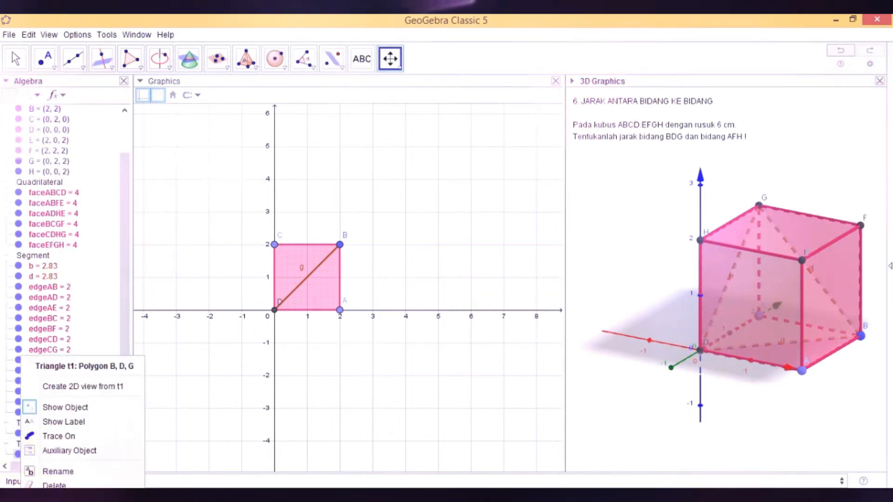
click(93, 497)
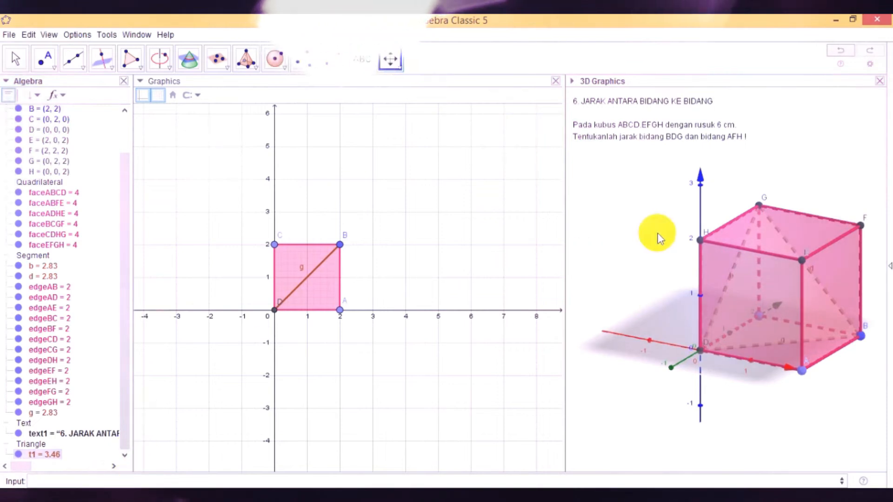
double_click(734, 284)
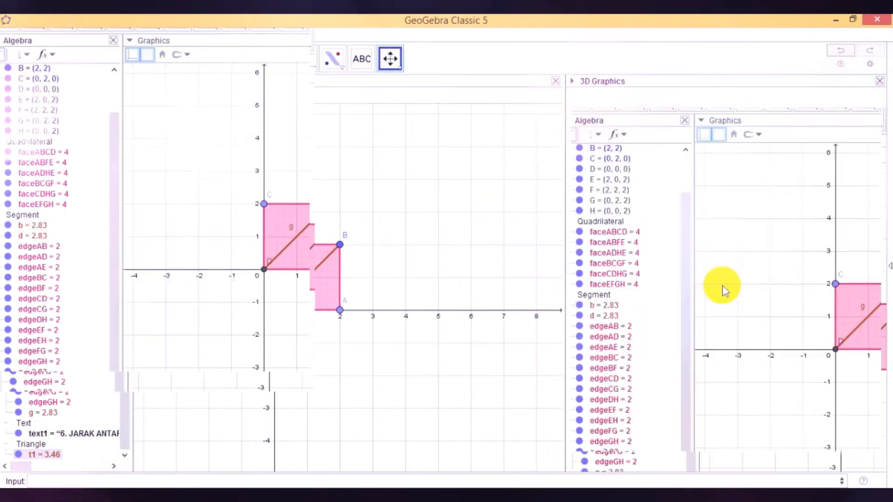
click(812, 129)
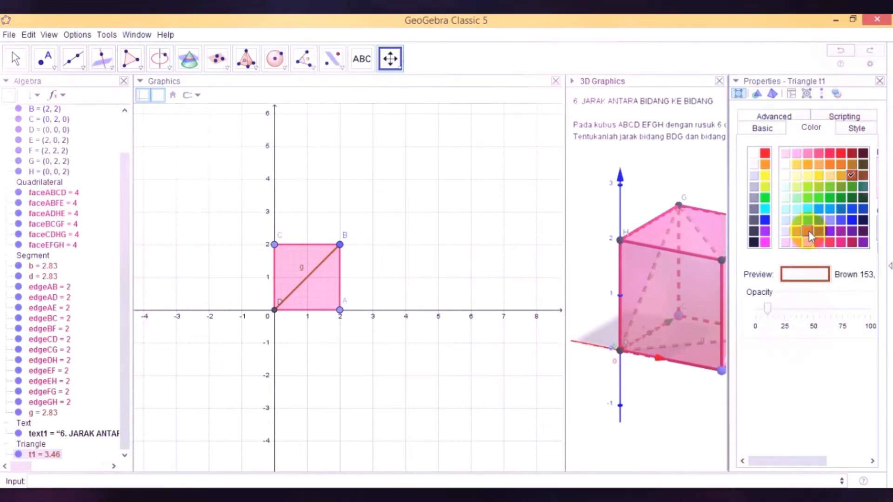
click(804, 198)
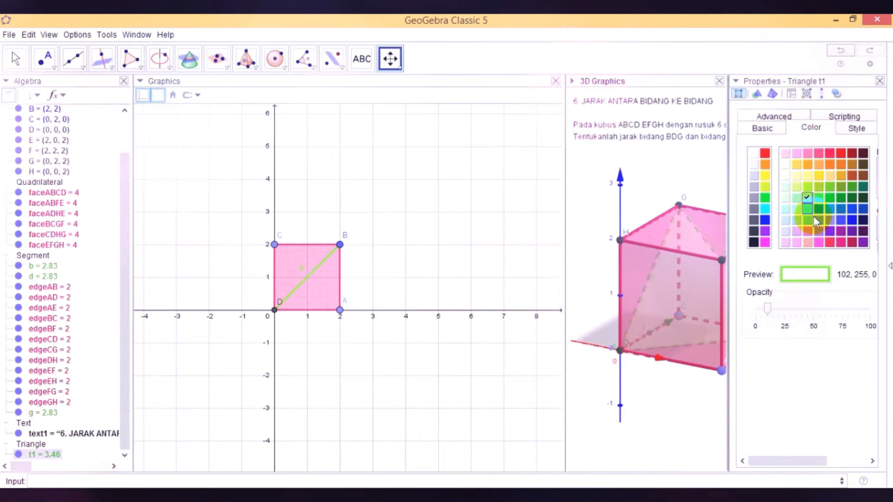
drag(768, 310, 871, 309)
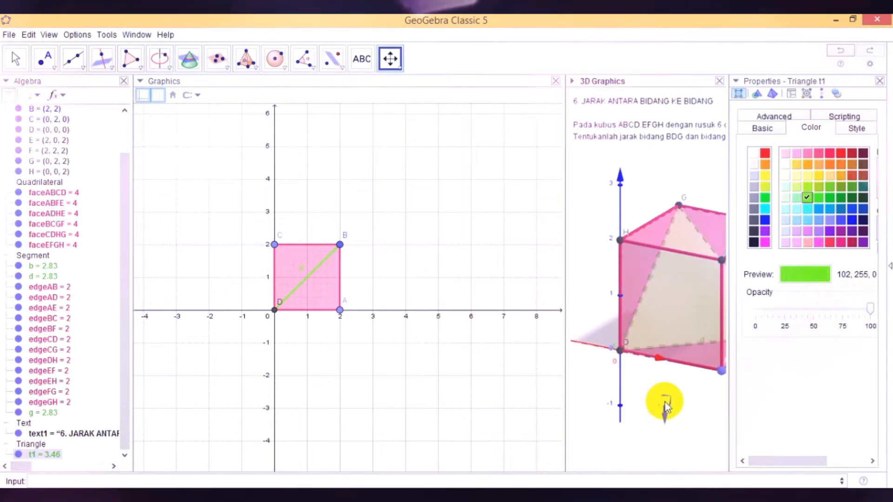
click(881, 81)
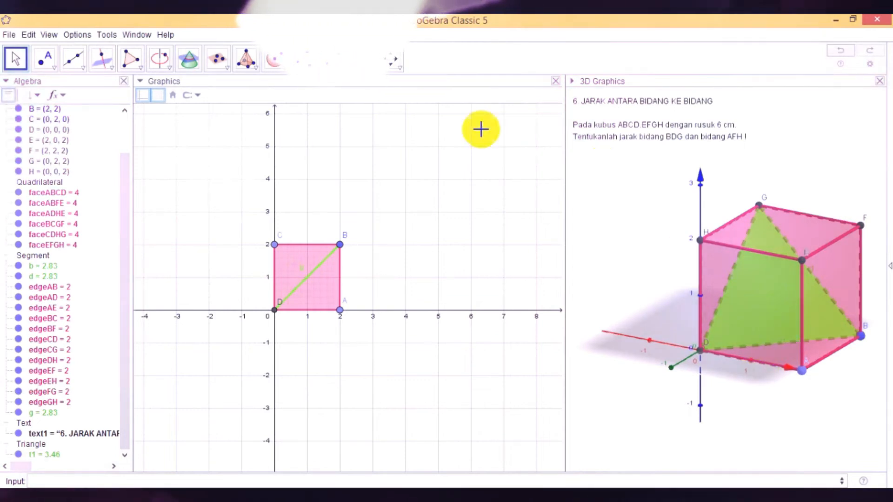
click(391, 59)
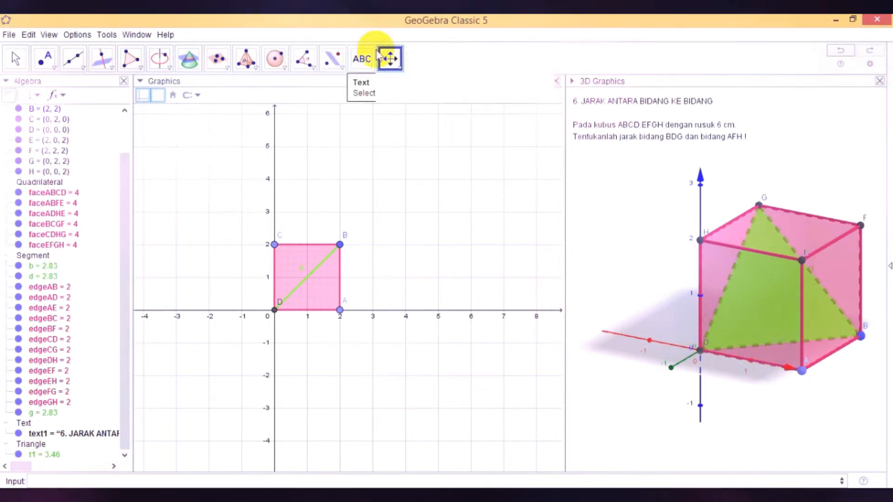
click(402, 69)
click(395, 88)
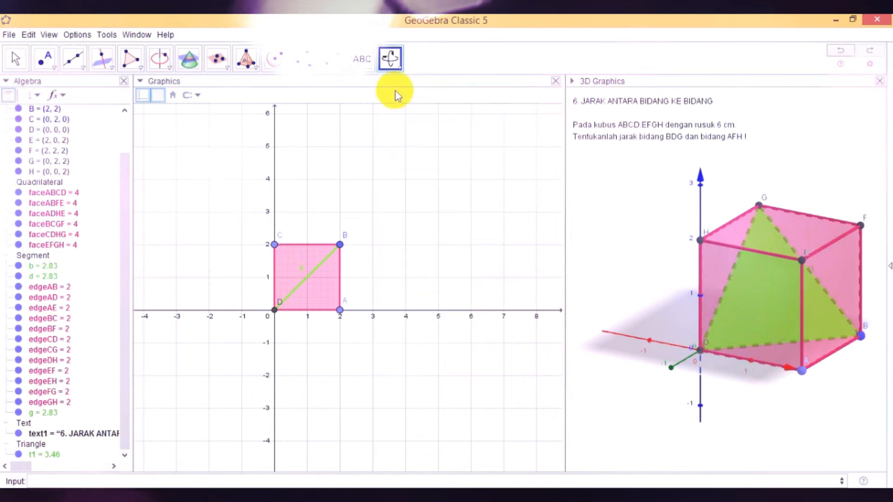
drag(809, 287, 779, 282)
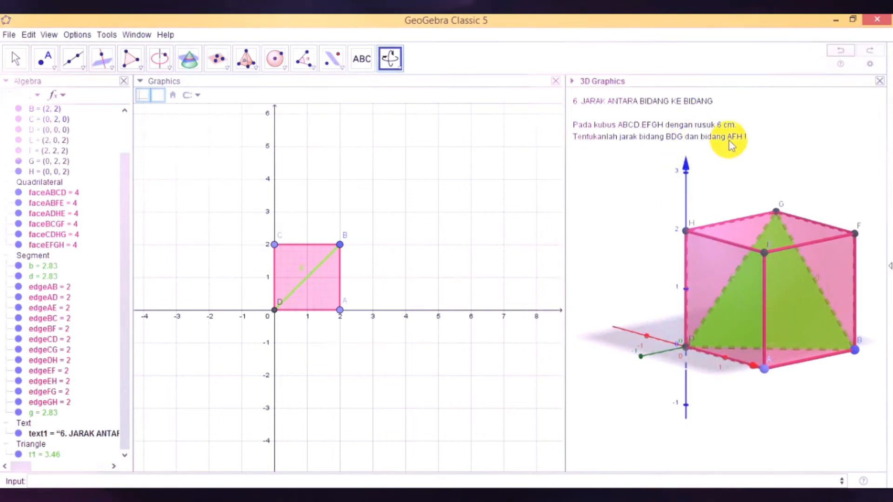
click(53, 481)
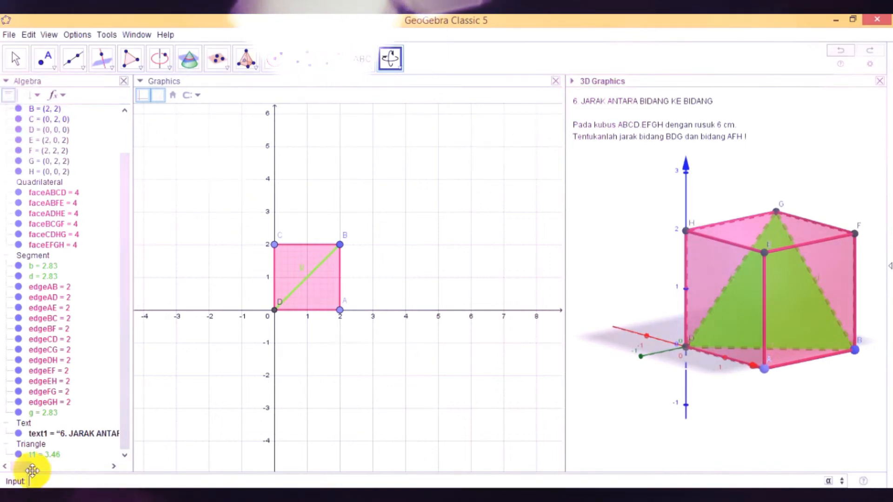
click(140, 67)
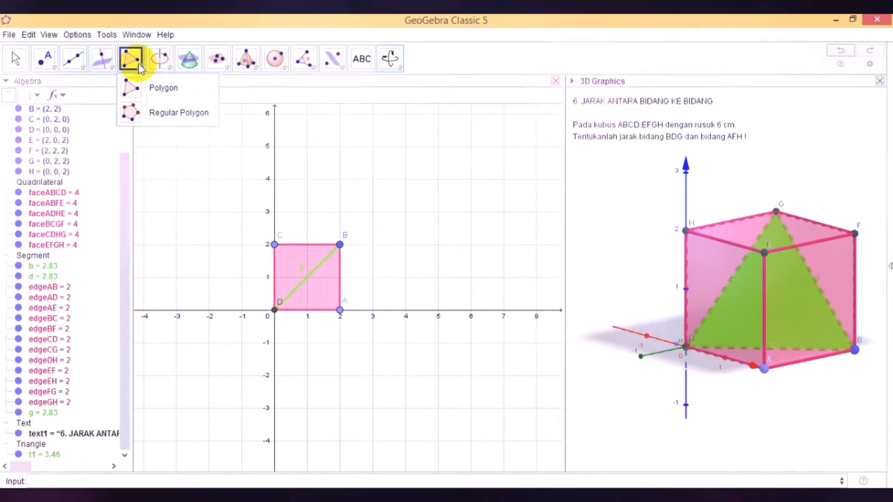
mouse_move(156, 70)
click(160, 84)
click(135, 63)
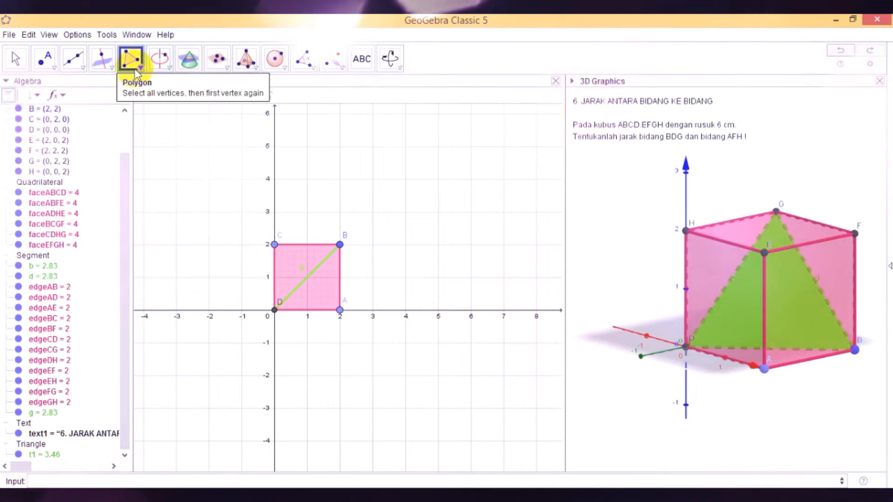
click(132, 63)
click(139, 87)
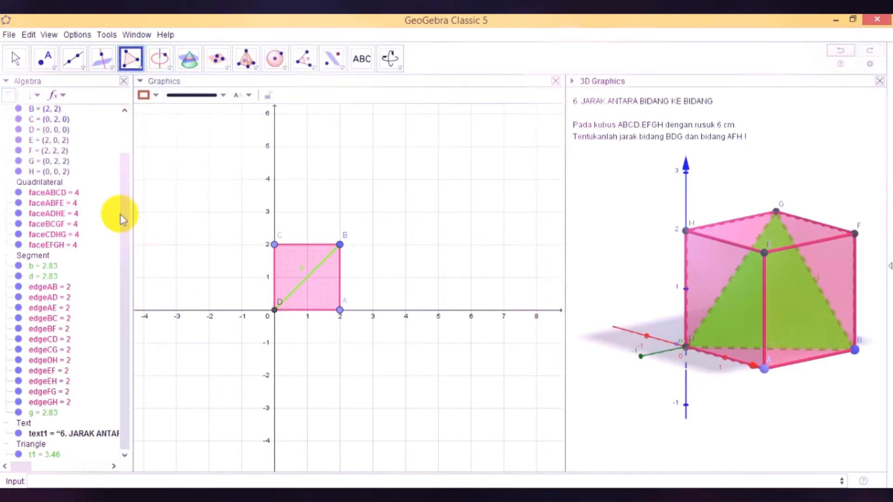
Create triangle AFH through the cube with the command Polygon(A, F, H)
click(35, 482)
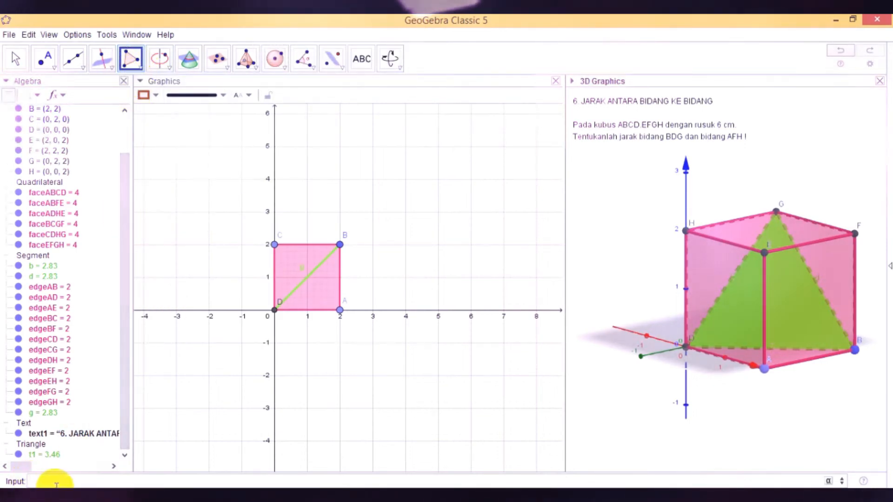
text(Pol)
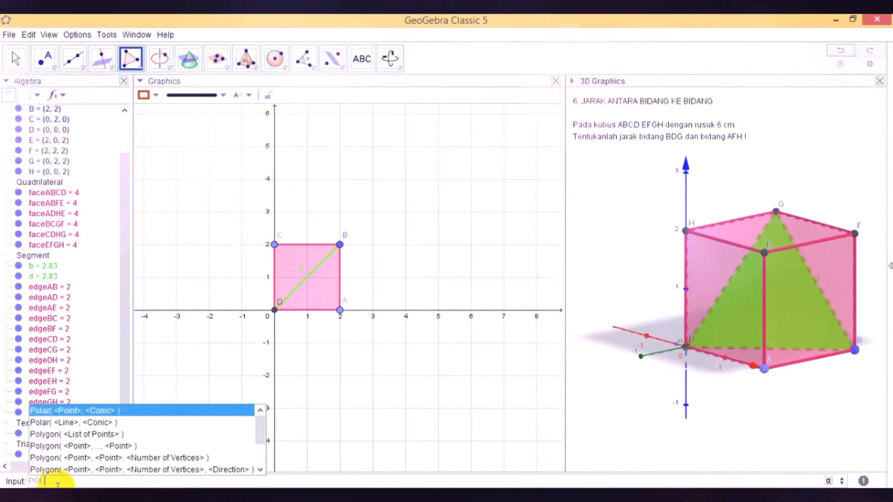
click(68, 446)
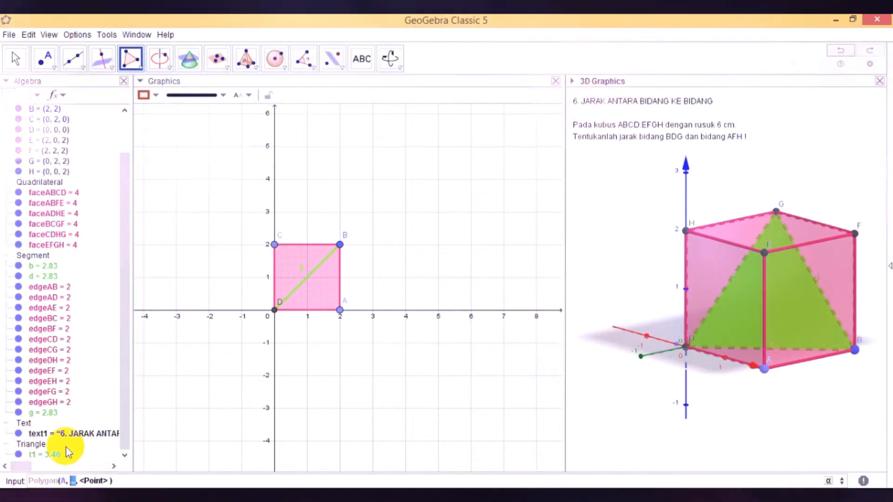
key(Tab)
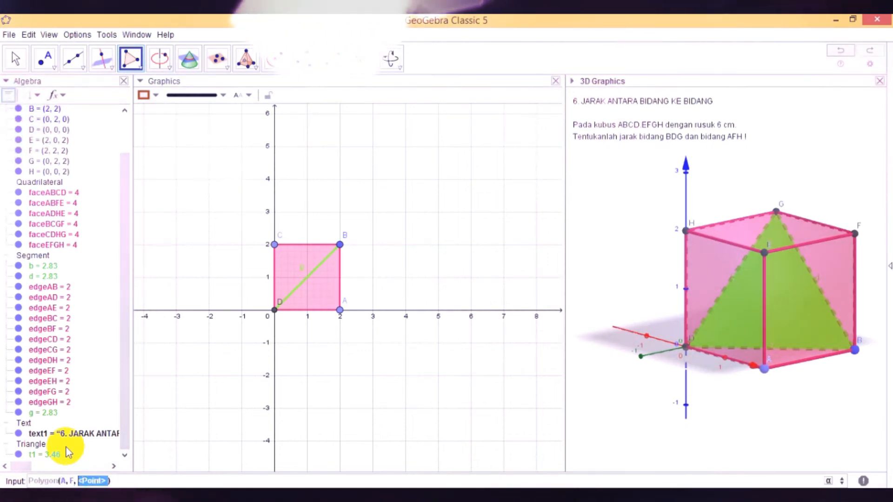
text(H)
key(Return)
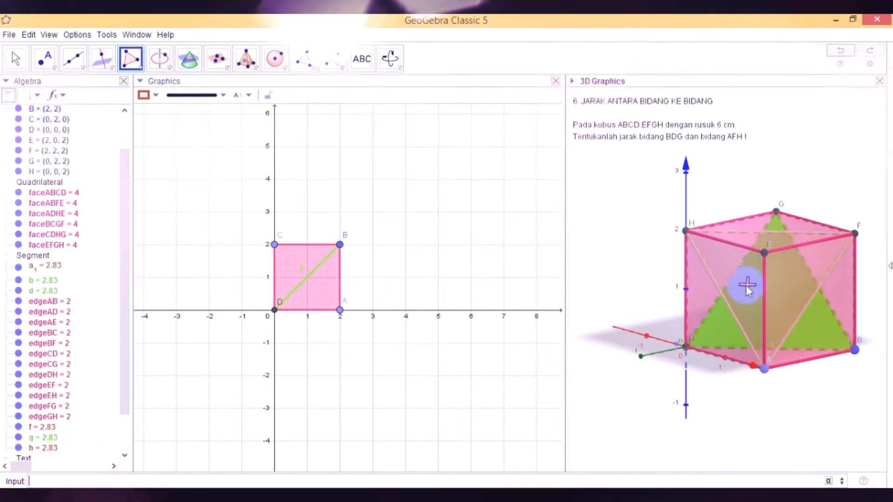
Recolour triangle AFH light blue and set its opacity to 100
scroll(18, 453, down, 2)
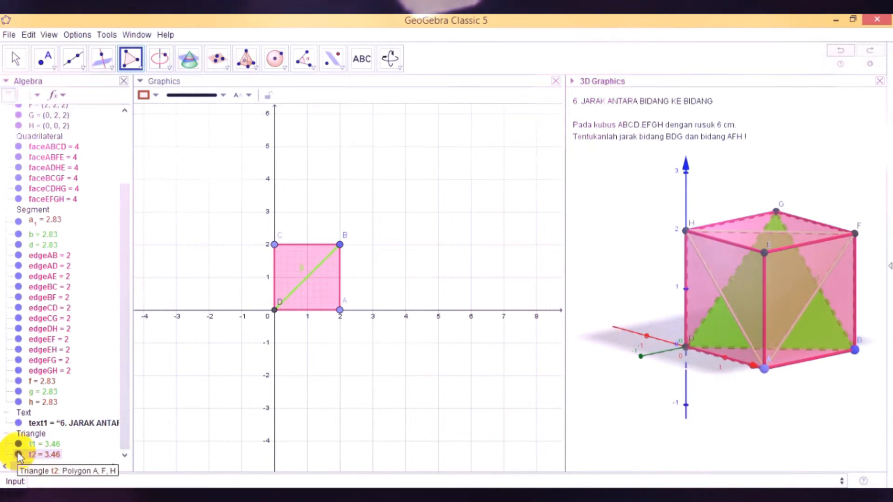
right_click(18, 455)
click(69, 500)
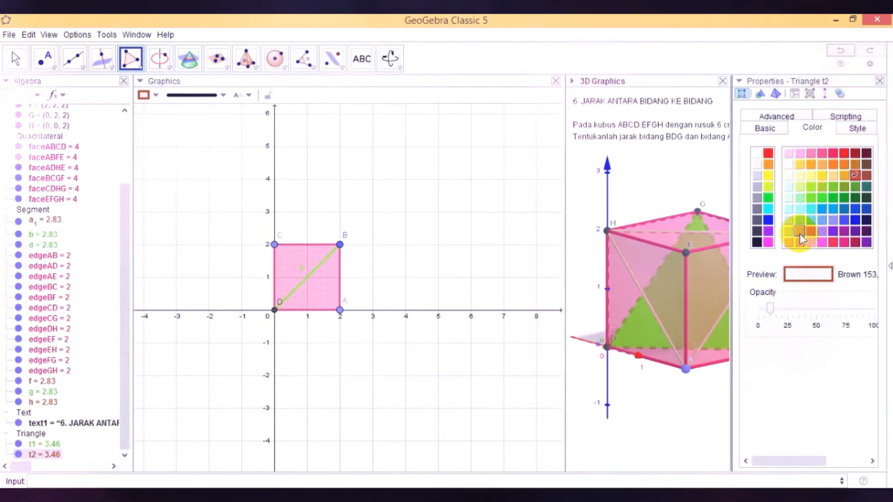
click(822, 220)
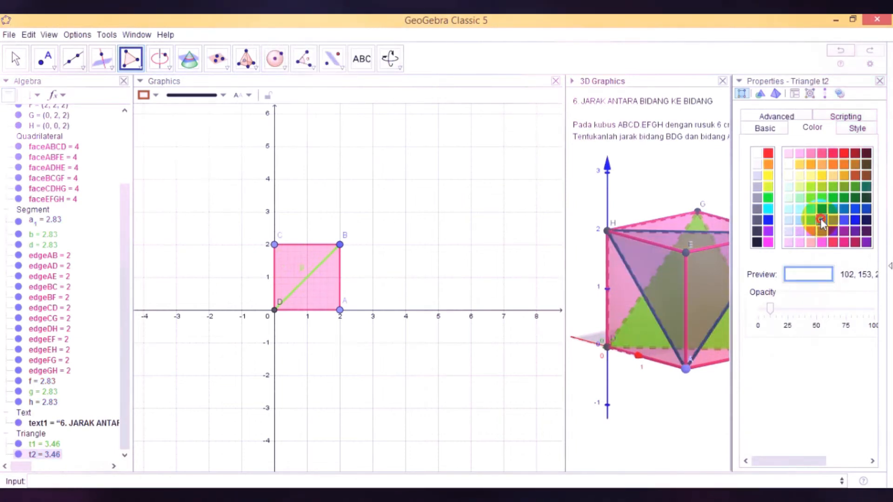
drag(771, 310, 874, 308)
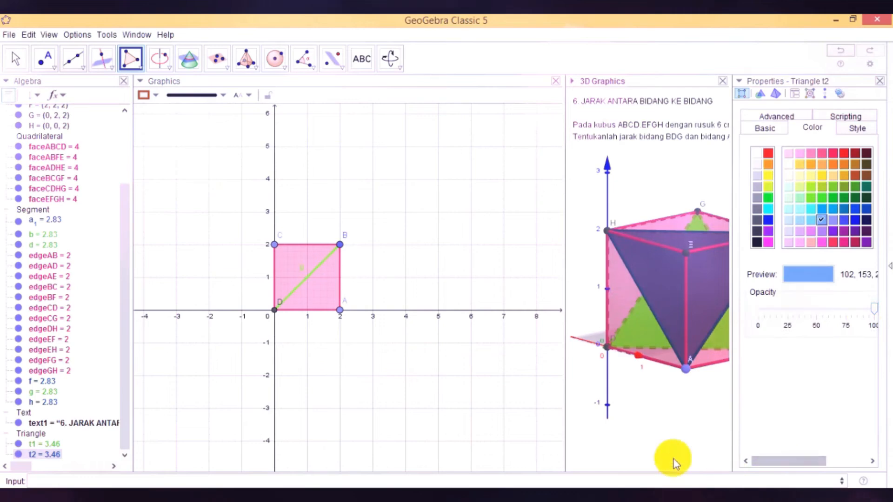
click(880, 83)
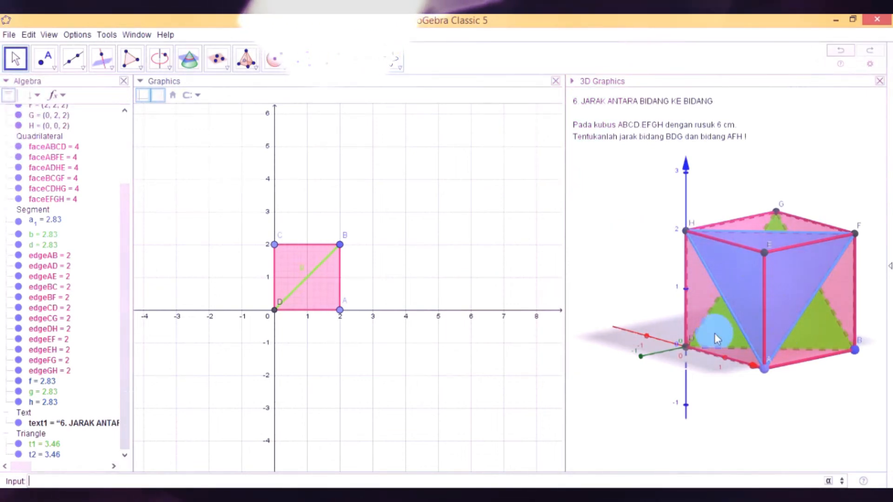
Draw a line through cube vertices E and C so that it crosses triangles AFH and BDG
click(389, 57)
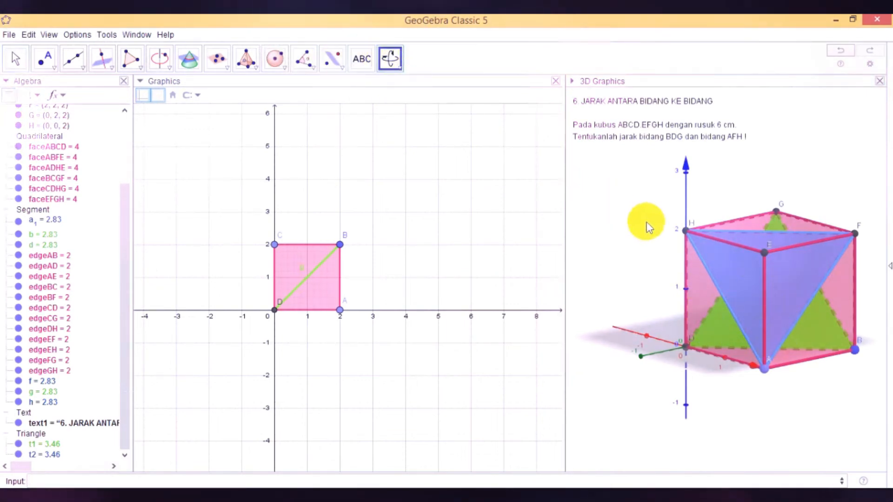
drag(794, 293, 731, 299)
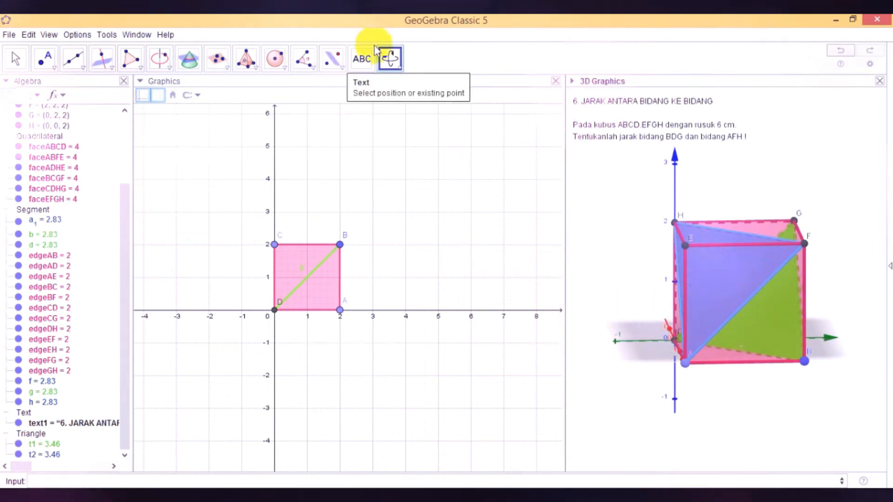
drag(718, 258, 683, 278)
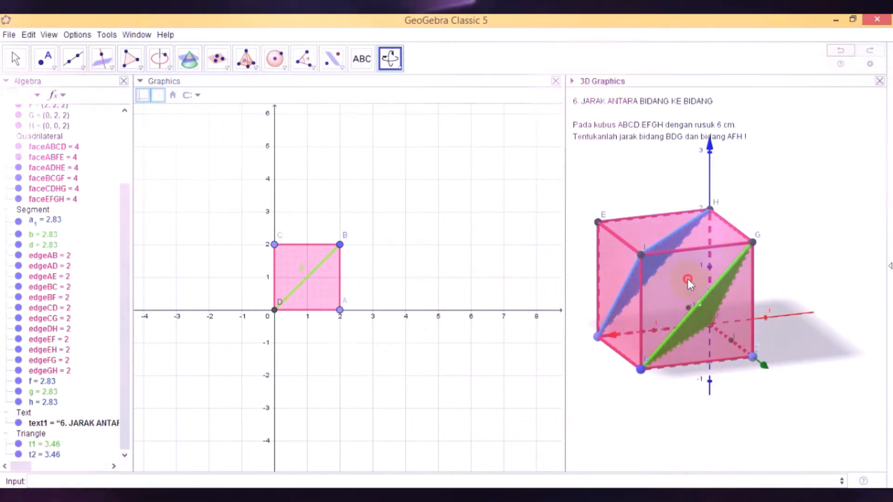
drag(687, 278, 709, 275)
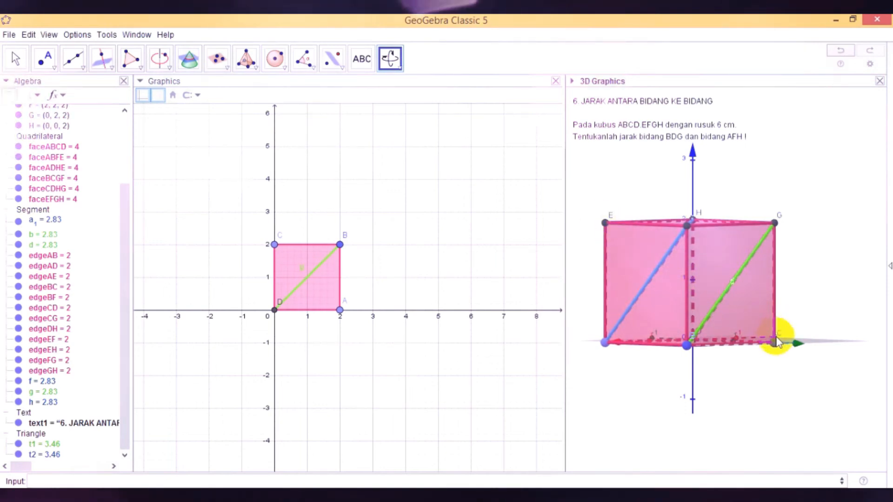
drag(740, 331, 665, 289)
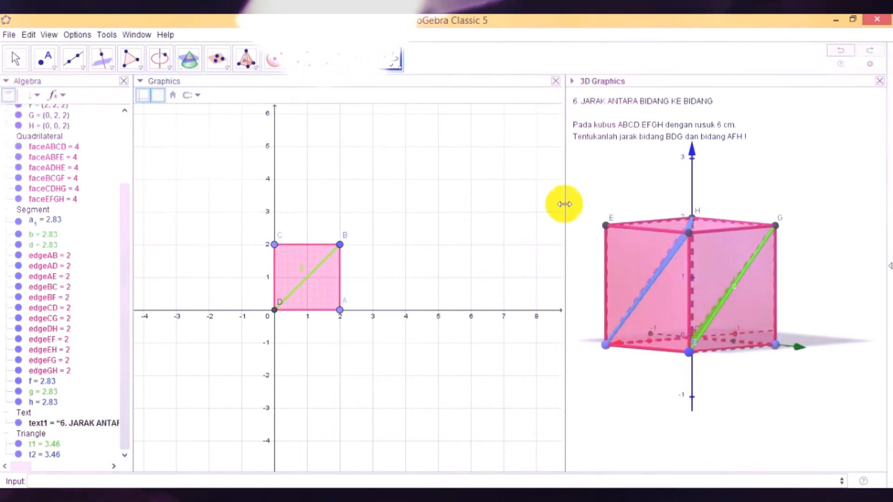
click(85, 68)
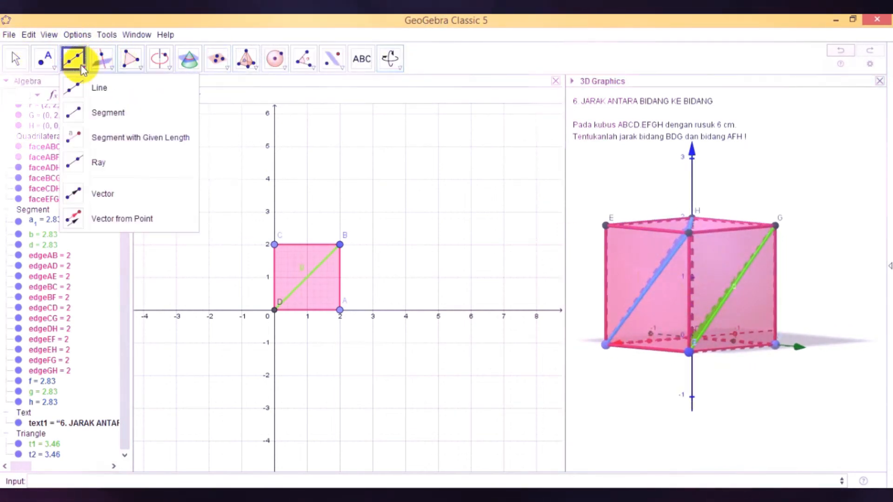
click(77, 93)
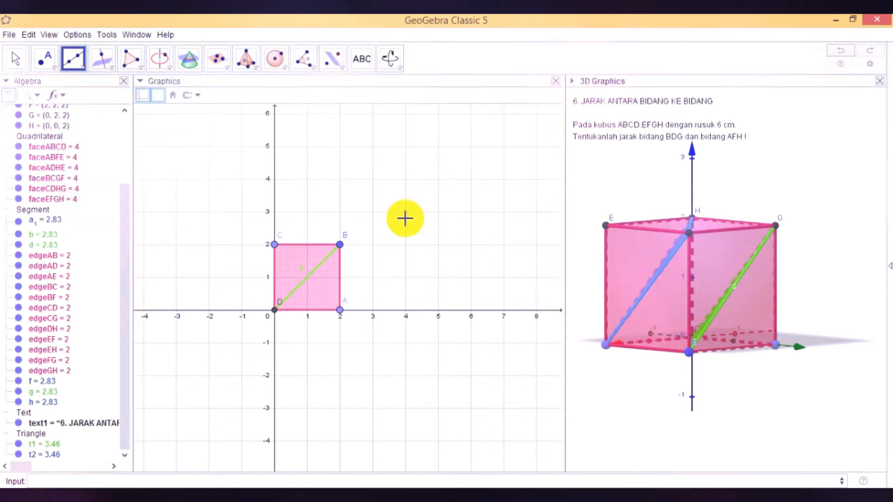
click(606, 227)
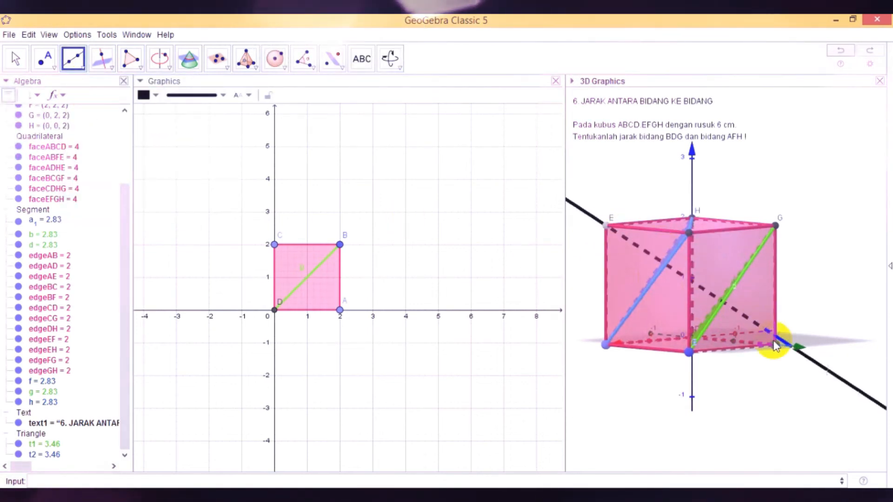
click(775, 345)
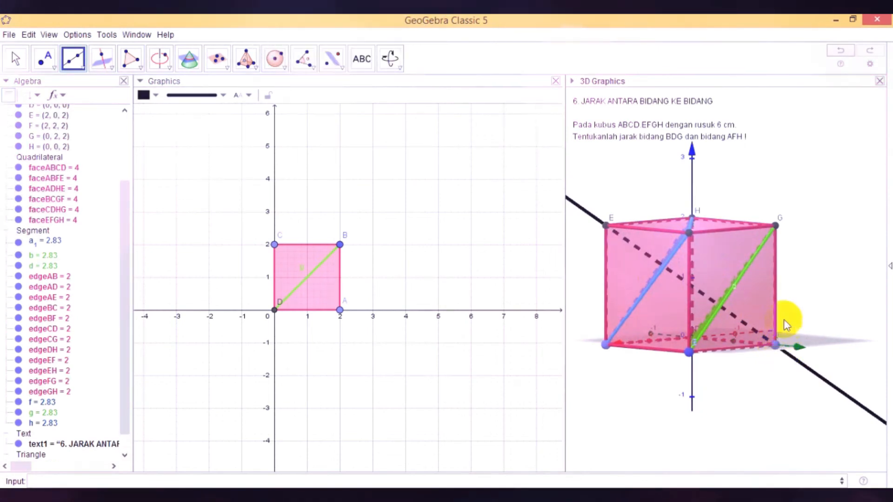
click(389, 59)
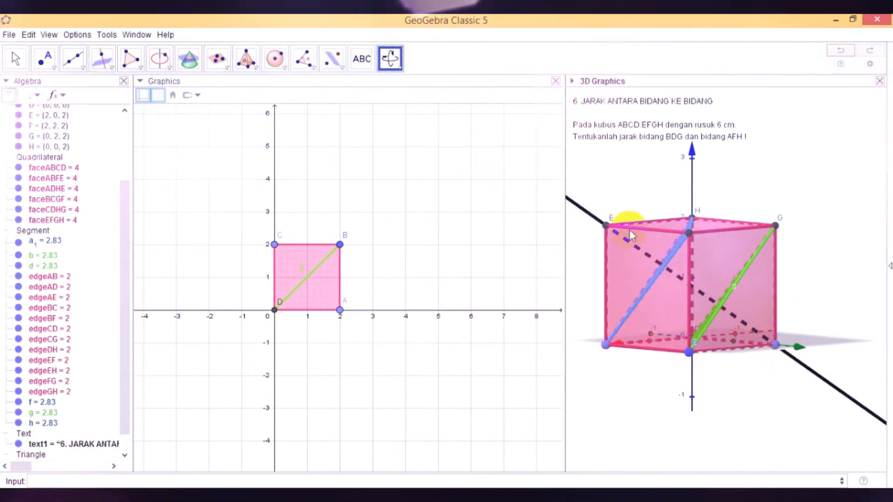
mouse_move(679, 255)
mouse_down()
mouse_move(650, 261)
mouse_move(668, 266)
mouse_up()
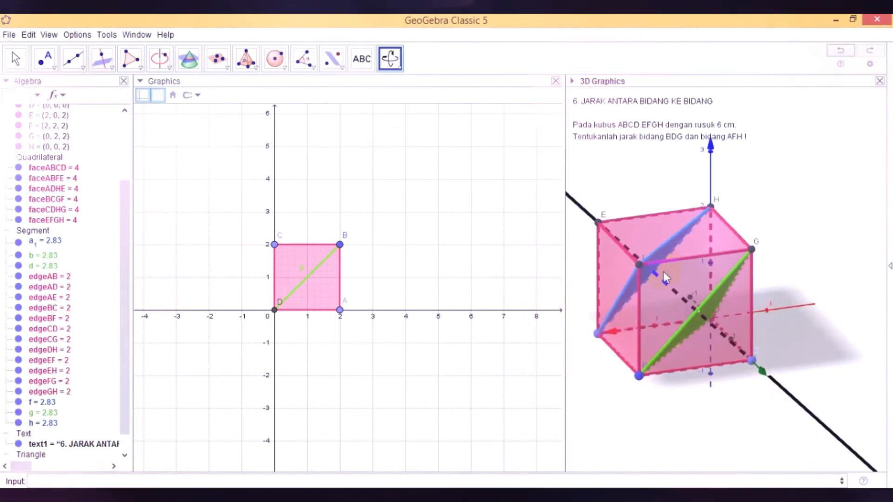